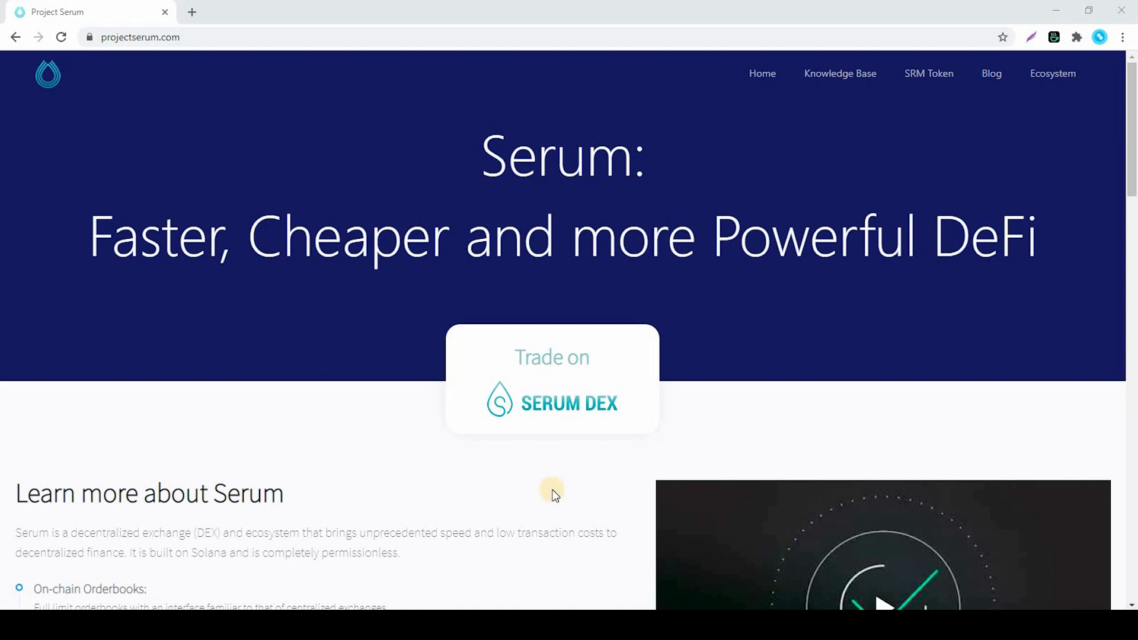
# Open Solong's Mint Token form from the wallet account menu.
pyautogui.click(1055, 39)
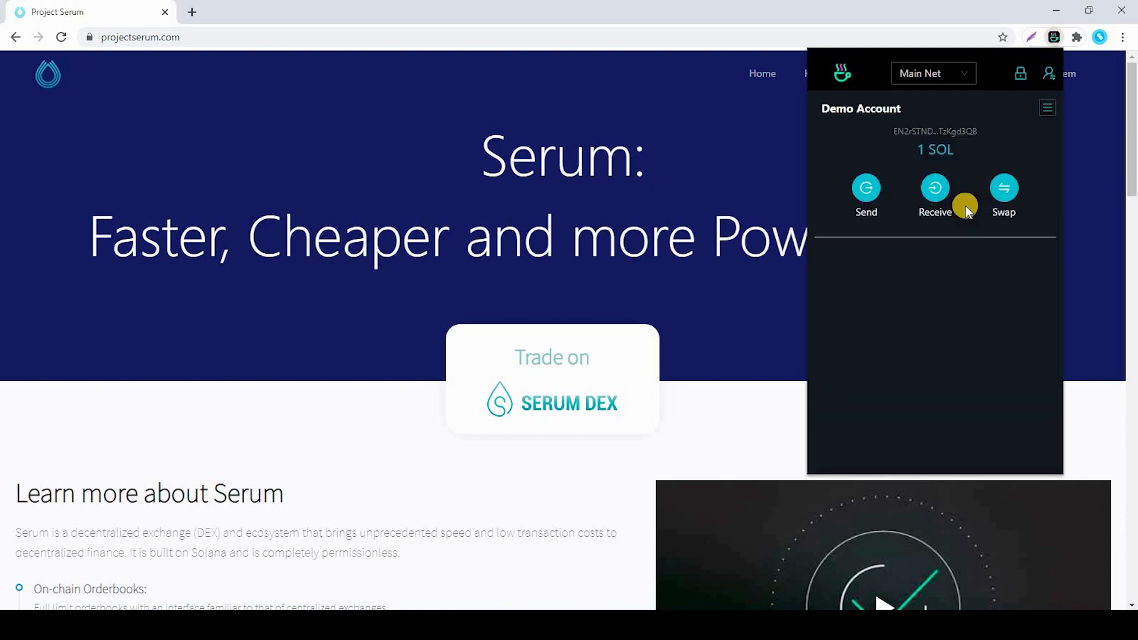
pyautogui.click(1049, 107)
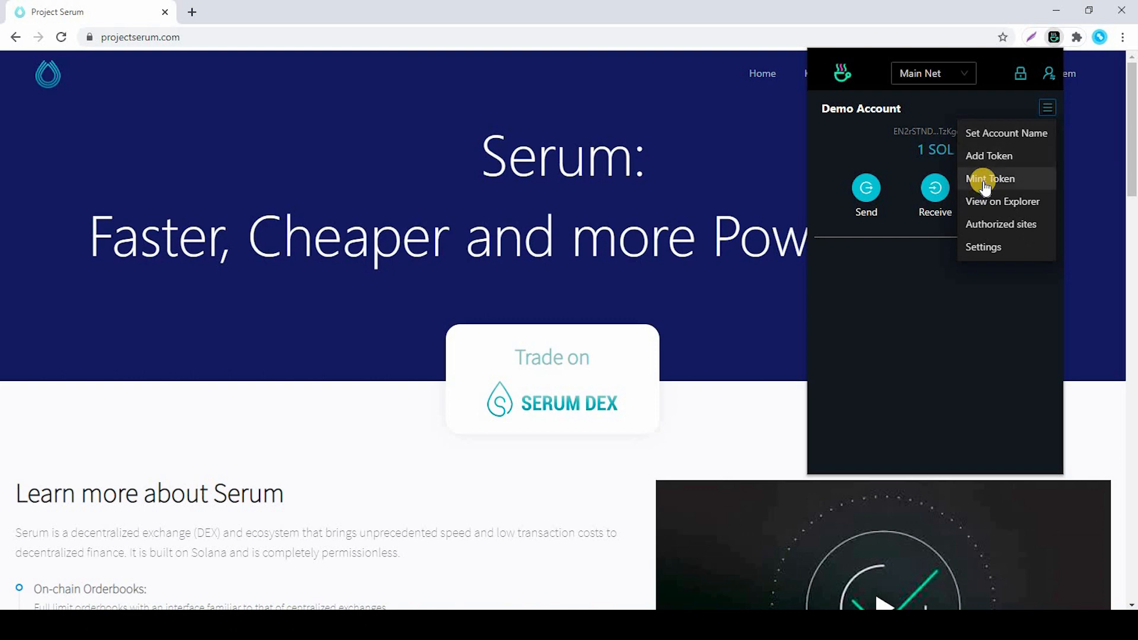
pyautogui.click(984, 181)
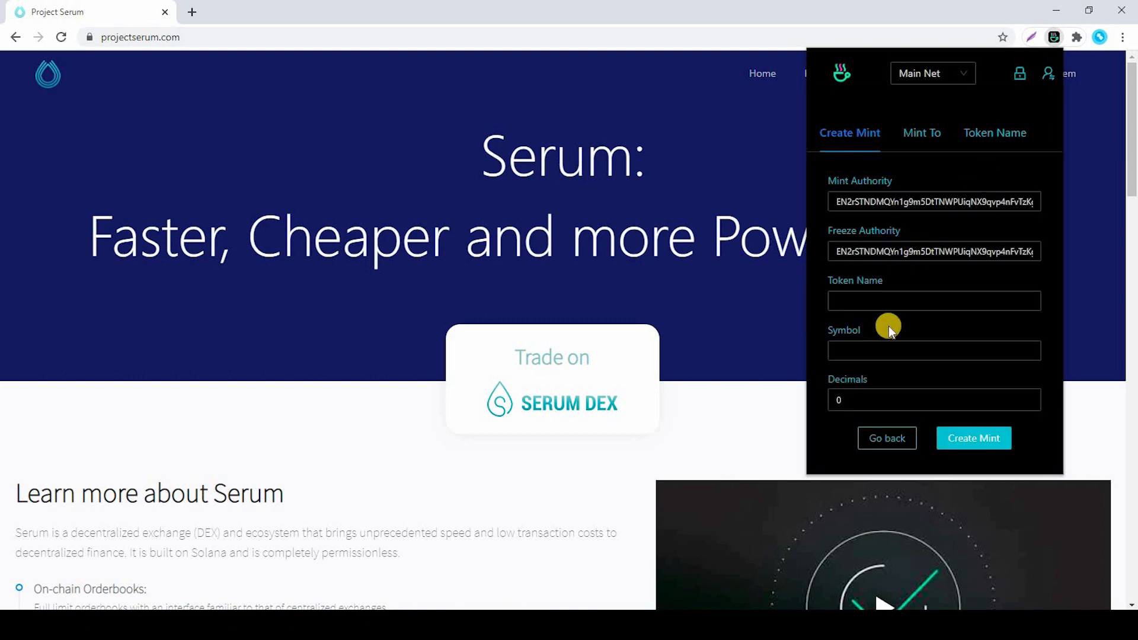
# Enter token name 'Gig Token' and symbol 'GIG' in the Create Mint form.
pyautogui.click(876, 303)
pyautogui.write('Gig Token')
pyautogui.click(879, 348)
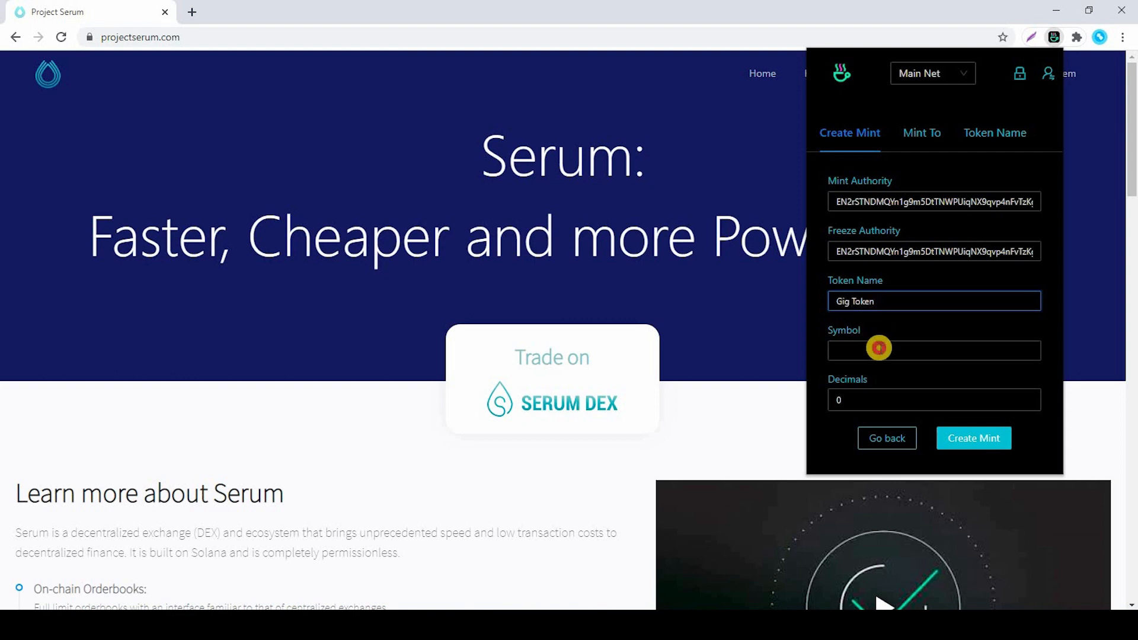
pyautogui.write('GIG')
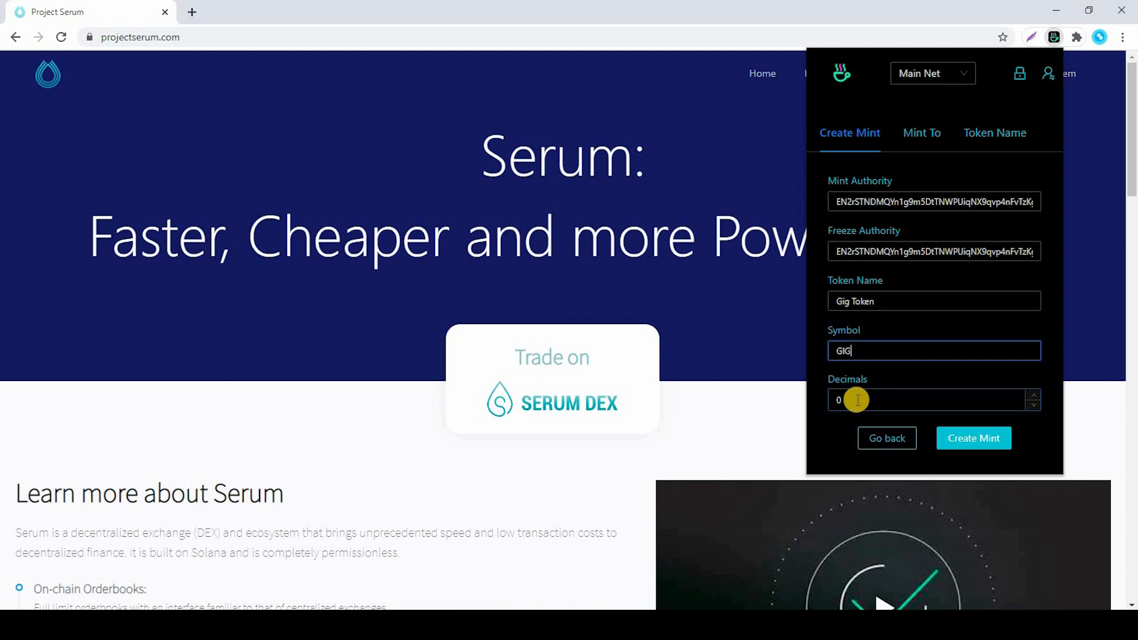
# Create the Gig Token mint and its SPL token account, then switch to the Mint To tab.
pyautogui.click(975, 439)
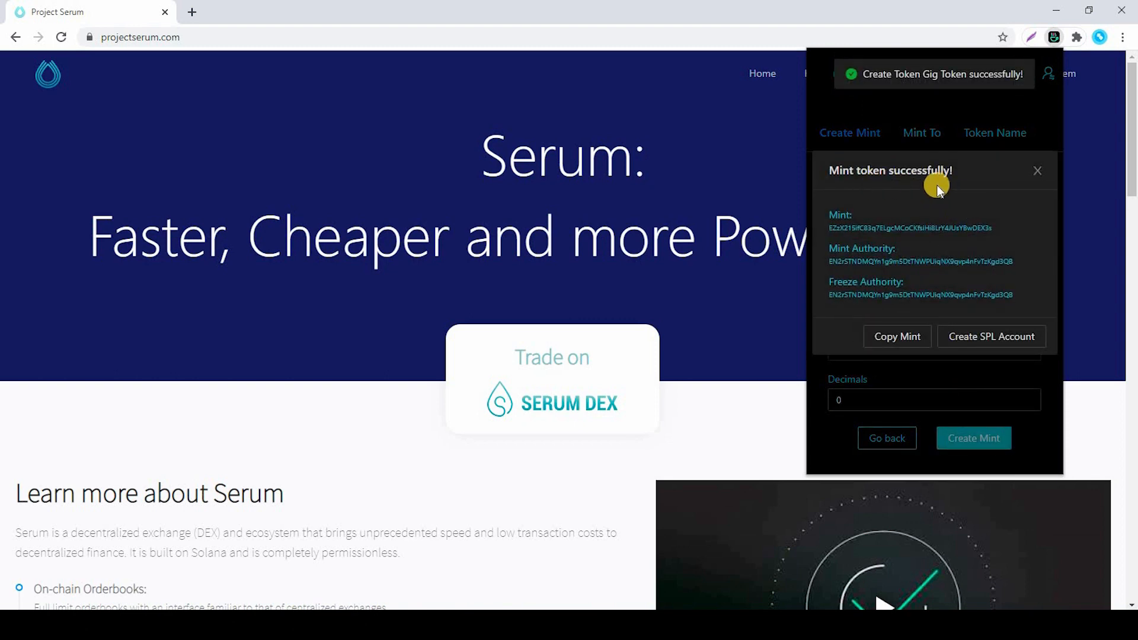
pyautogui.click(988, 338)
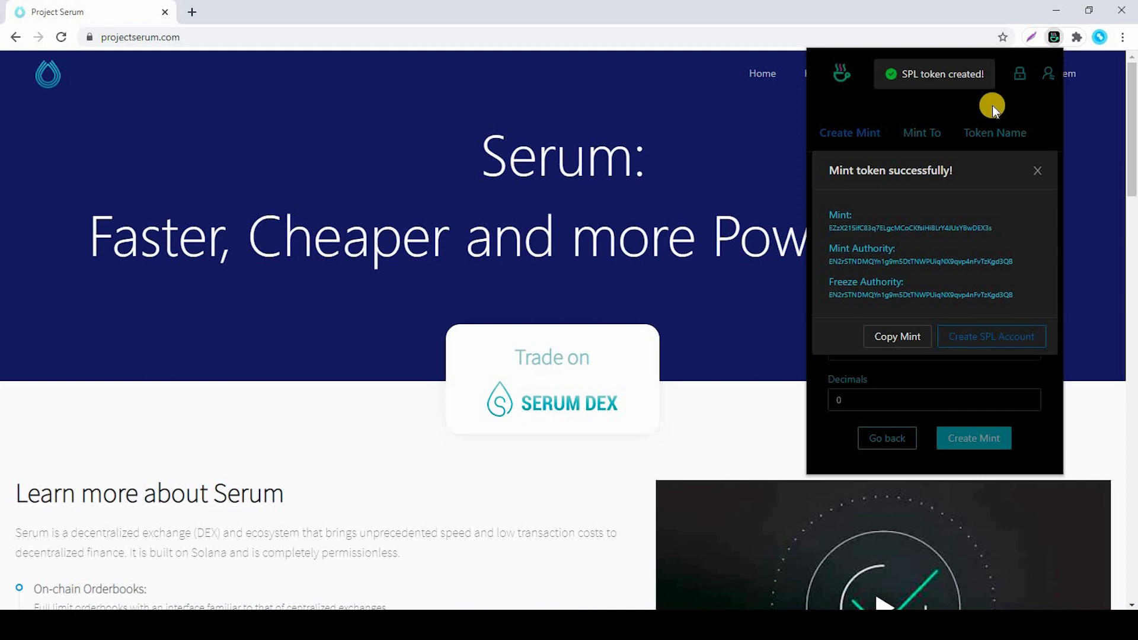
pyautogui.click(934, 145)
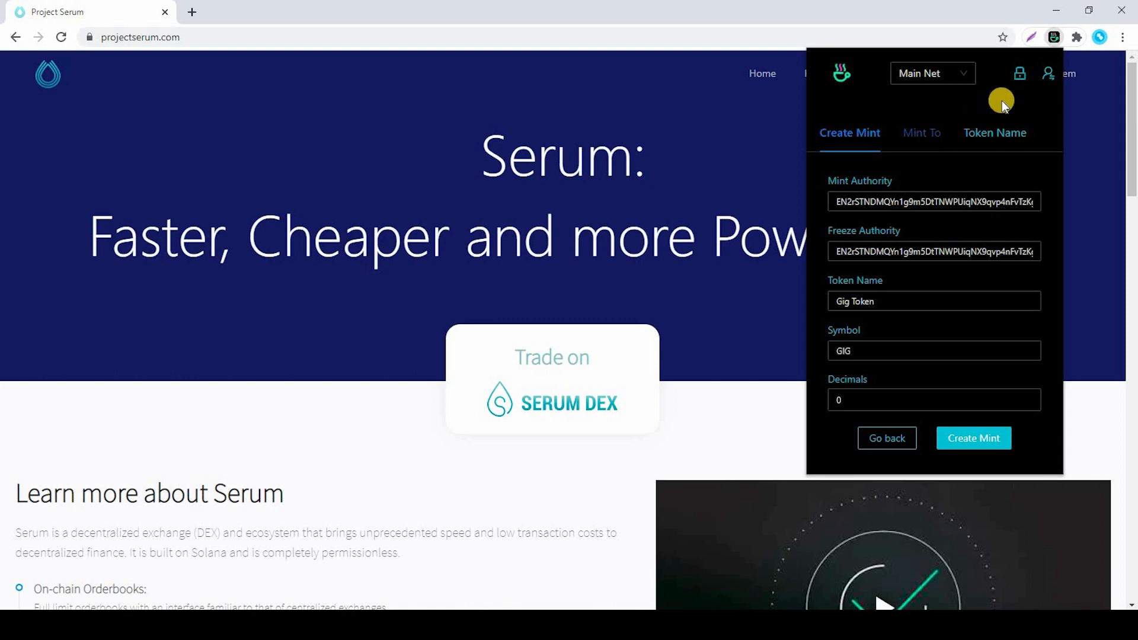
pyautogui.click(925, 136)
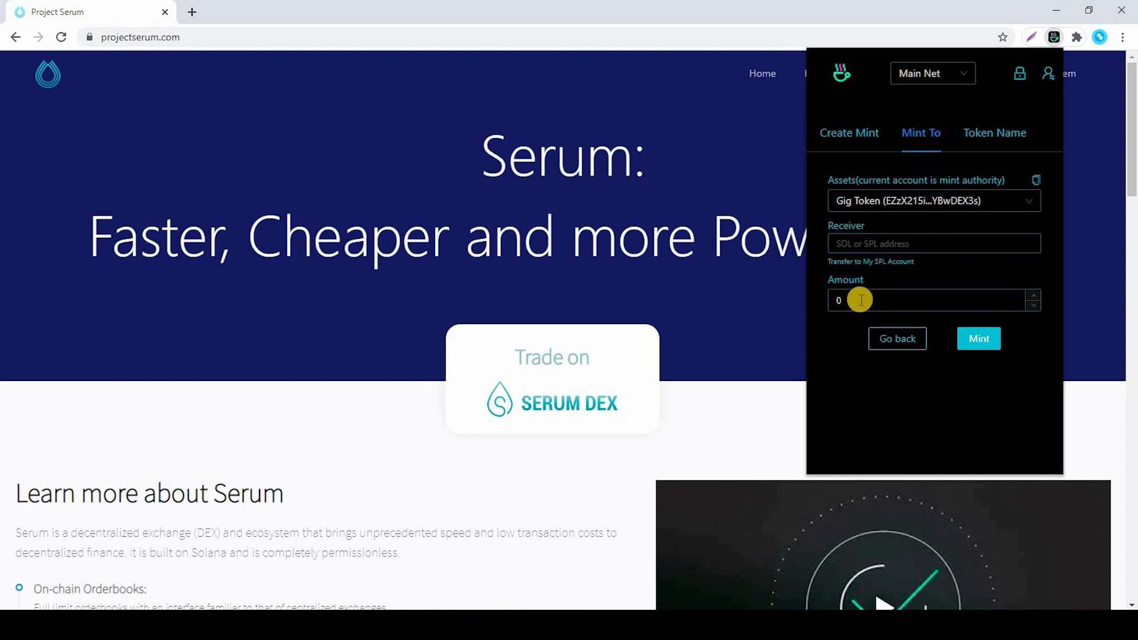
# Copy the wallet account address and bring up Solong's Mint To form.
pyautogui.click(1056, 38)
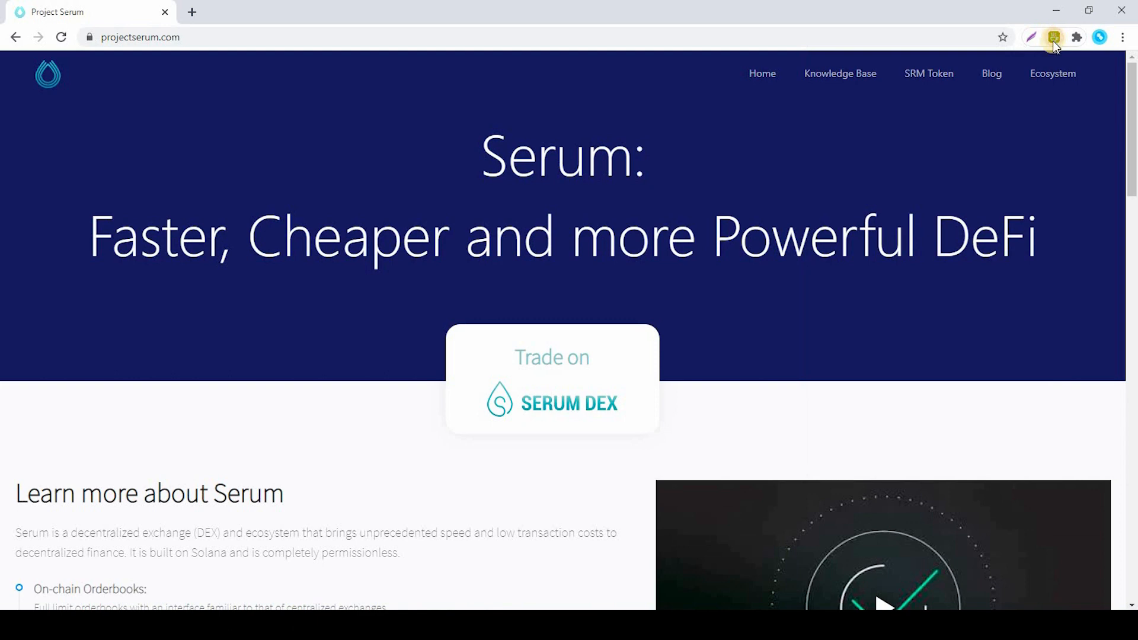
pyautogui.moveTo(989, 169)
pyautogui.click(1054, 36)
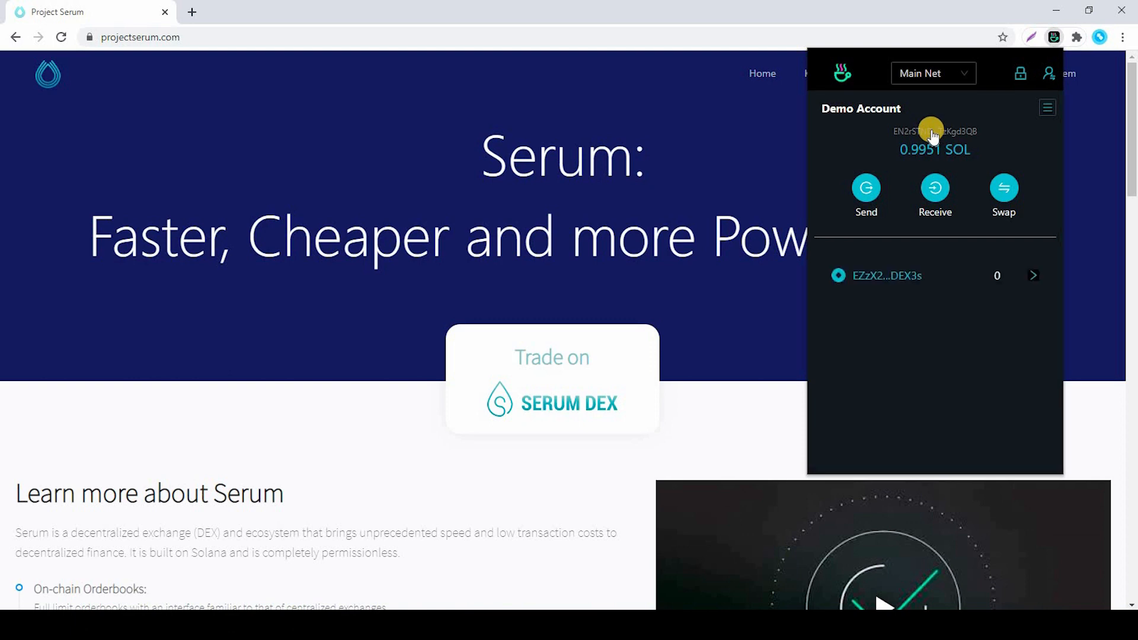
pyautogui.click(933, 133)
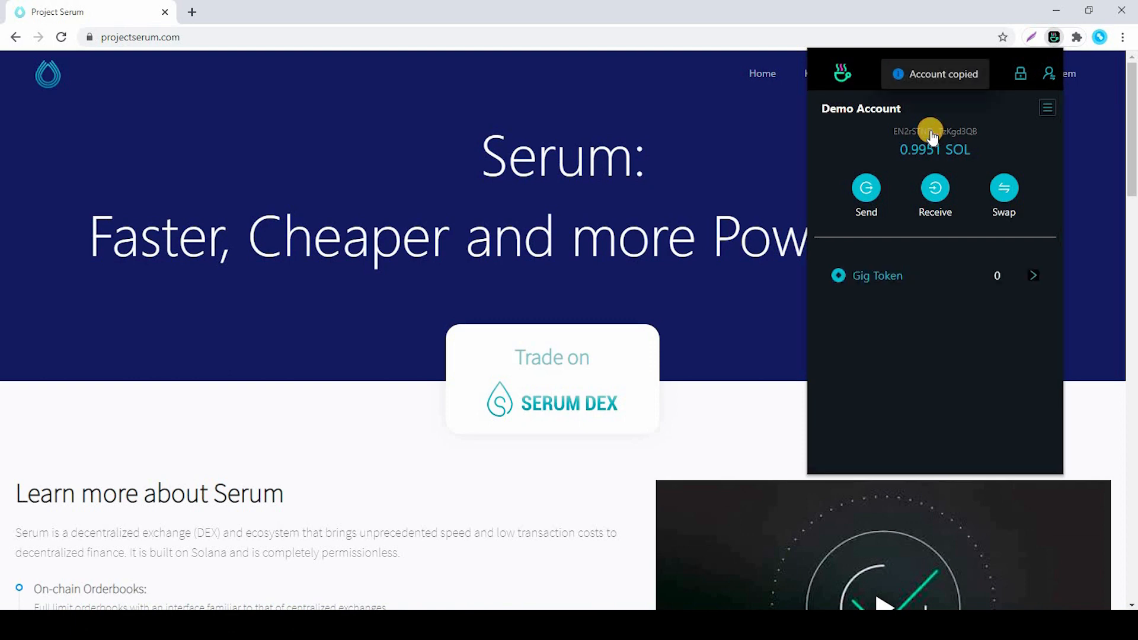
pyautogui.click(1048, 107)
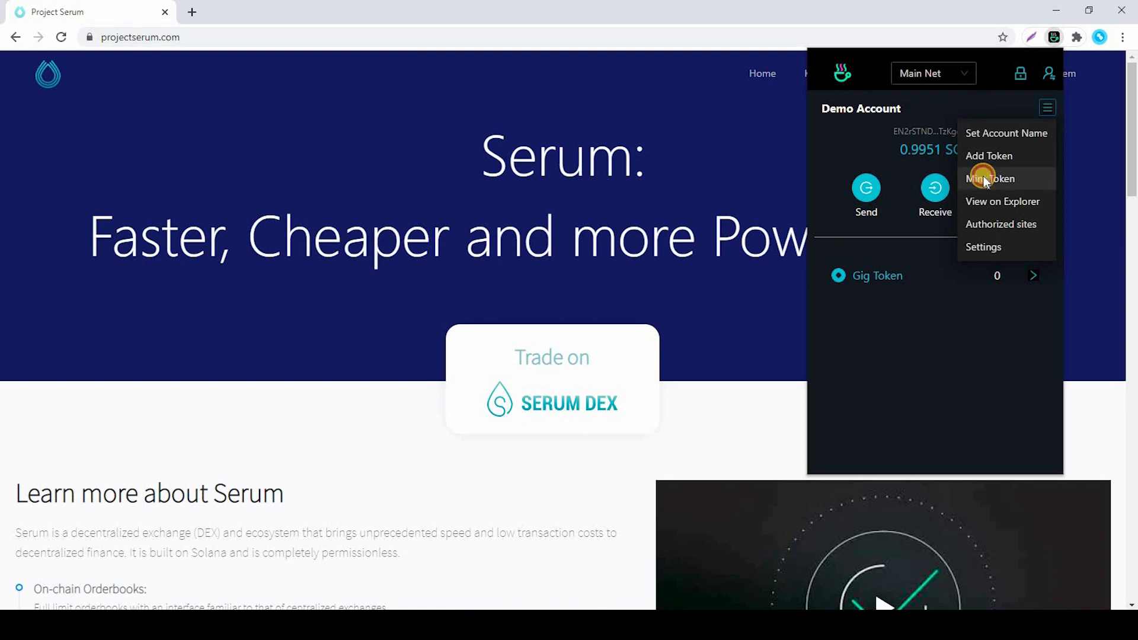
pyautogui.click(985, 179)
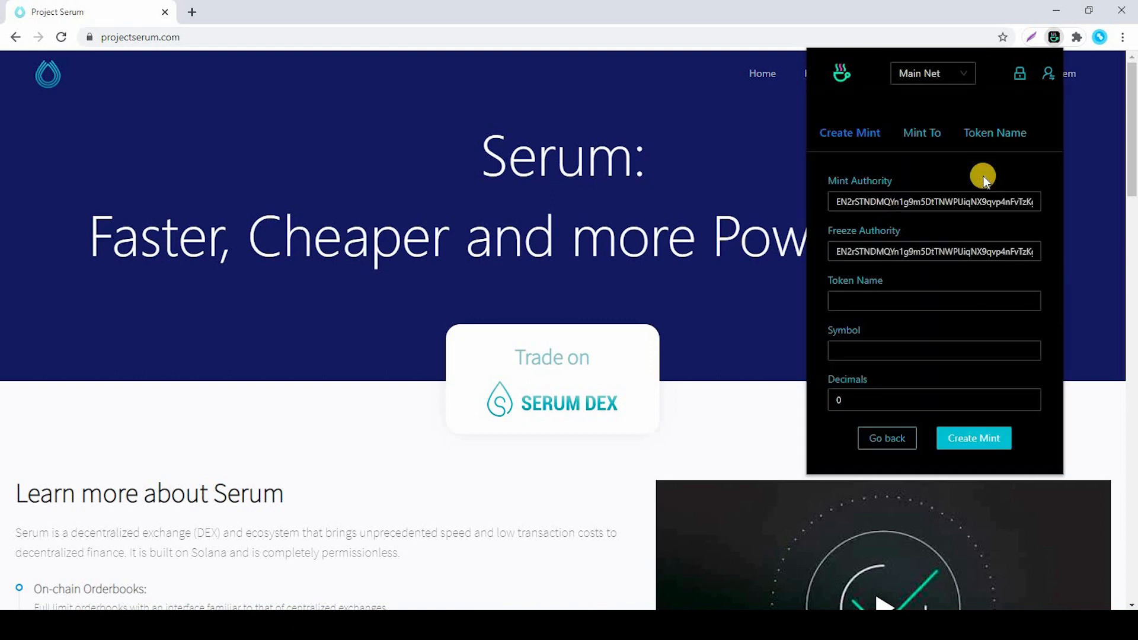
pyautogui.click(931, 136)
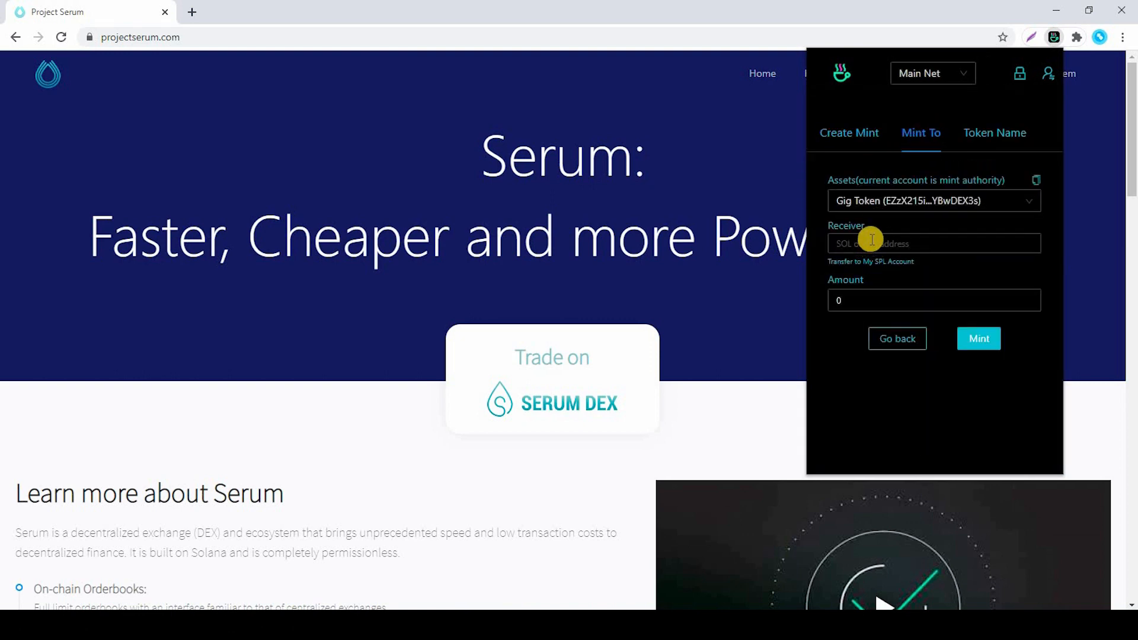
# Mint 500 Gig Token to the wallet's own address and confirm the 500 balance.
pyautogui.click(872, 240)
pyautogui.hotkey('ctrl', 'v')
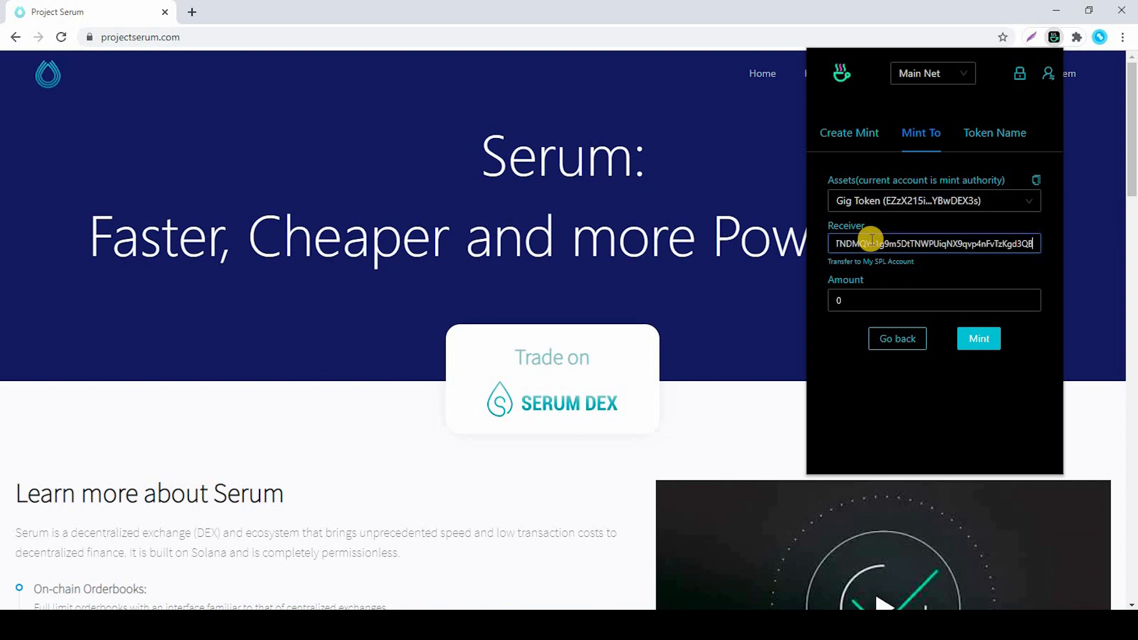
pyautogui.click(860, 299)
pyautogui.press('BackSpace')
pyautogui.write('500')
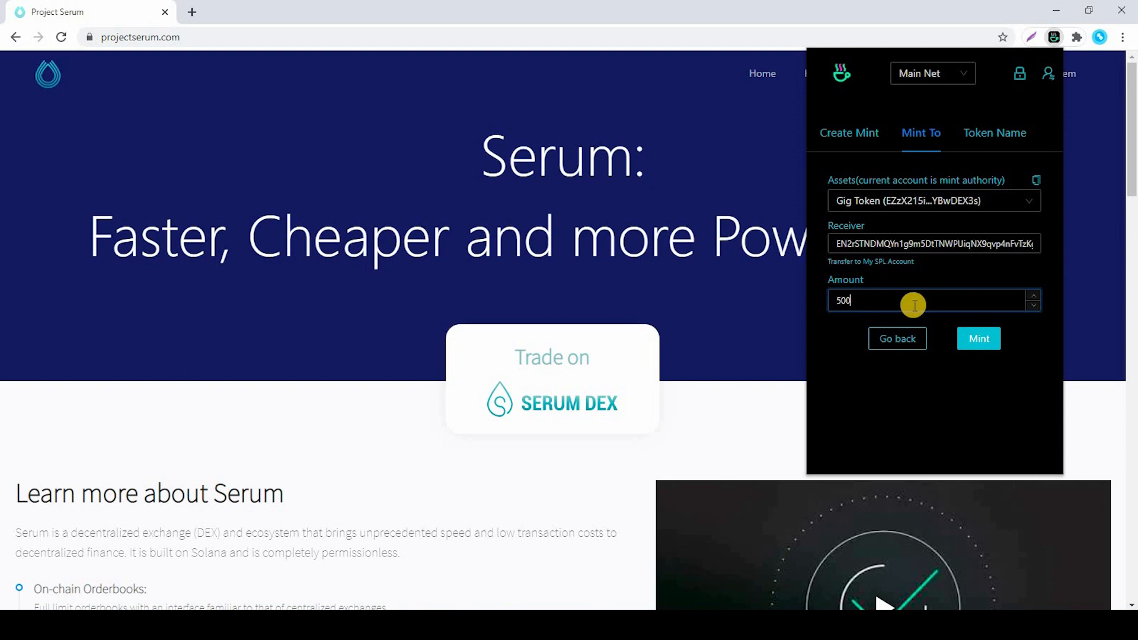
pyautogui.click(978, 340)
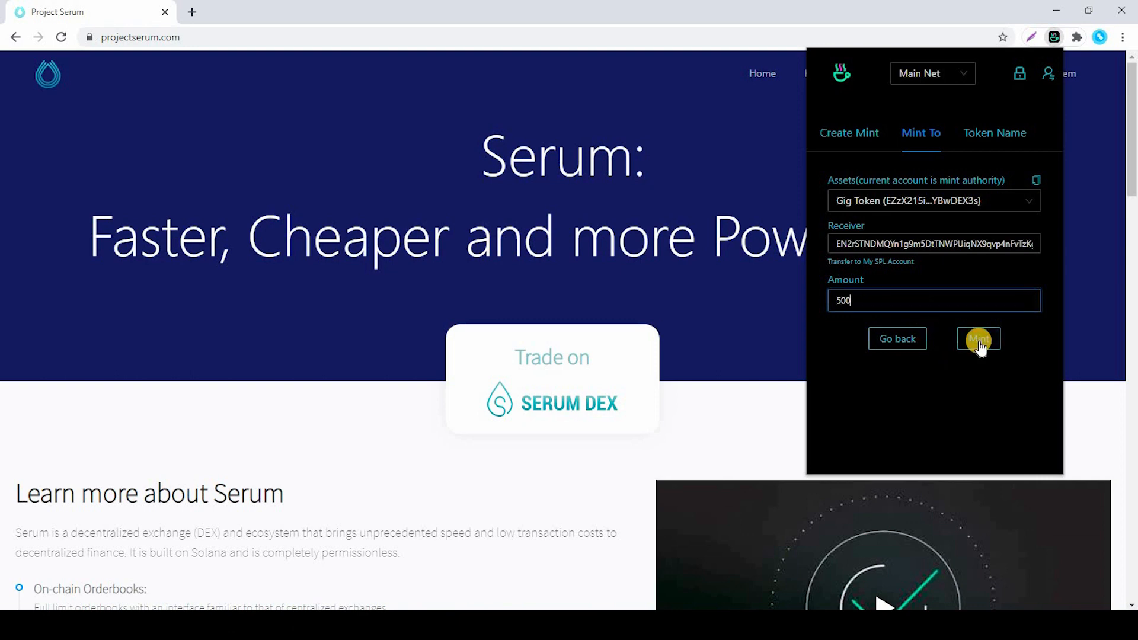
pyautogui.click(981, 344)
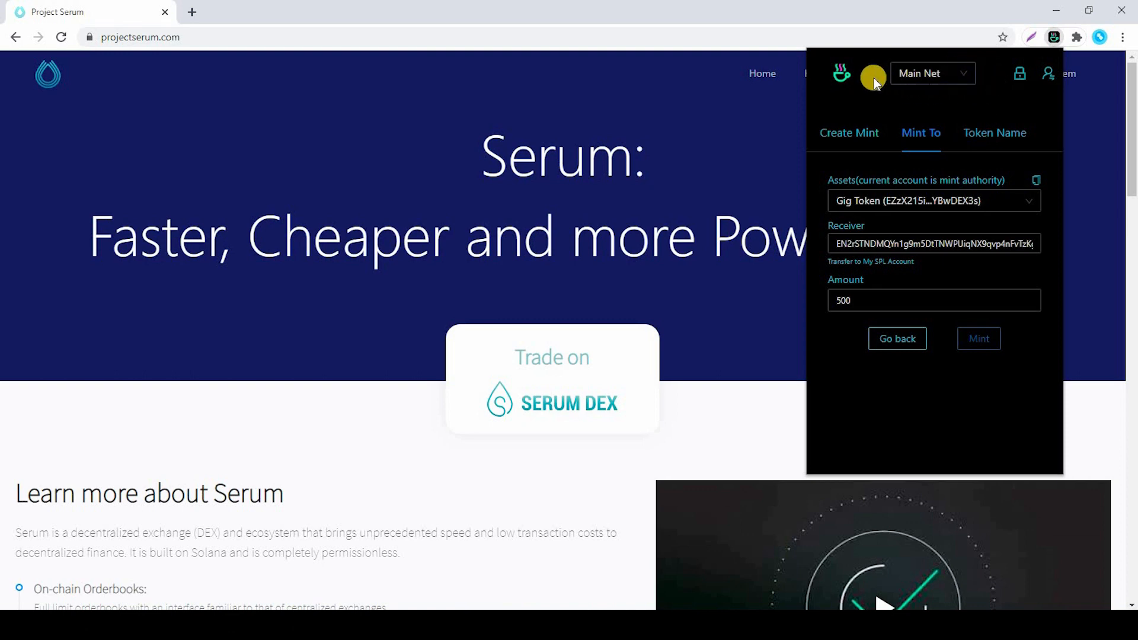
pyautogui.click(896, 337)
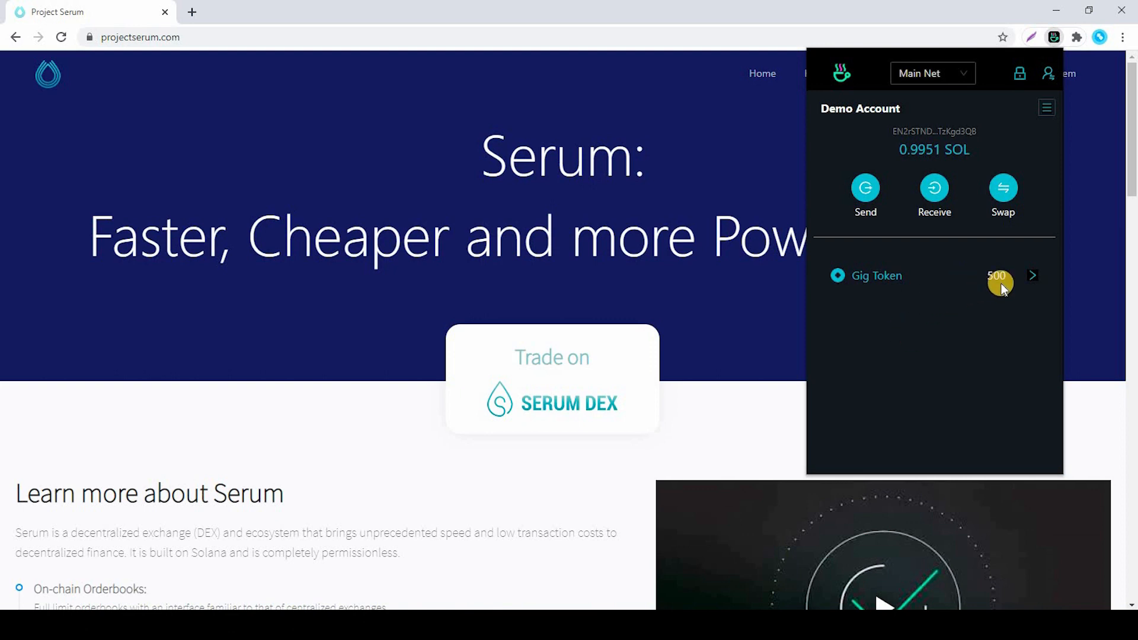
pyautogui.click(1029, 276)
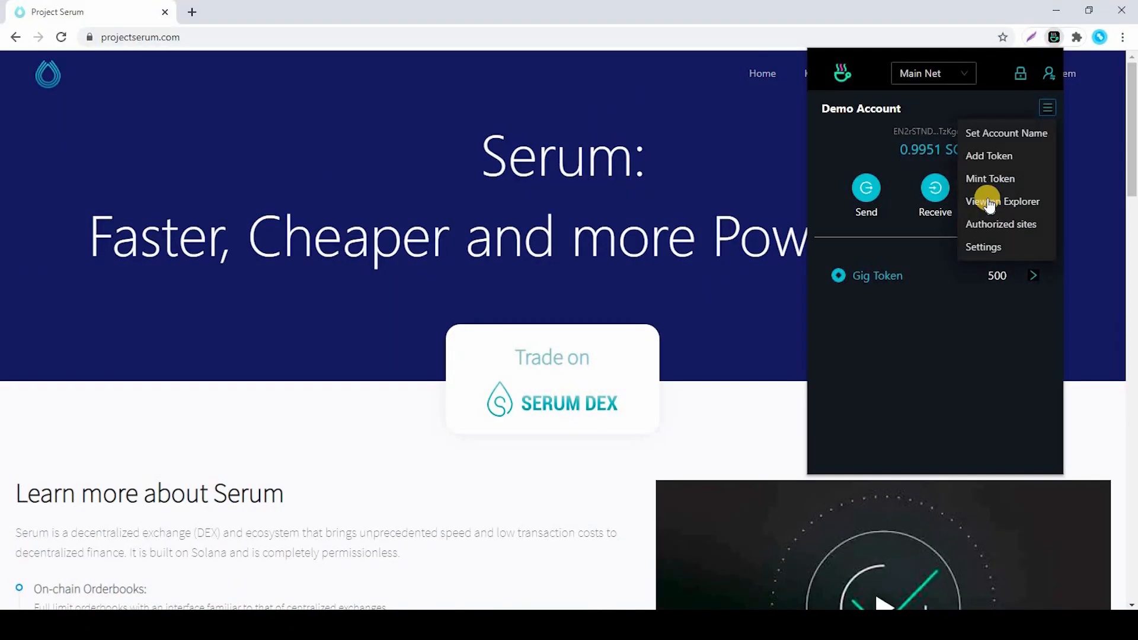
# Open the wallet account's page in Solana Explorer.
pyautogui.click(988, 201)
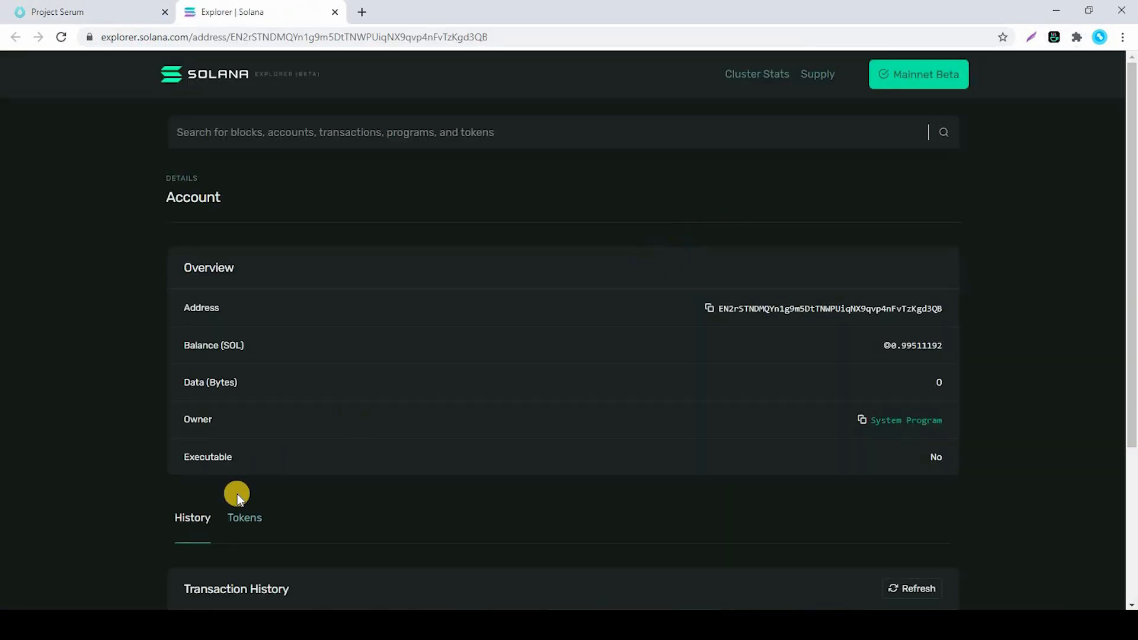
# Review the Gig Token mint in Explorer: 500 supply, 0 decimals, successful transactions.
pyautogui.click(245, 524)
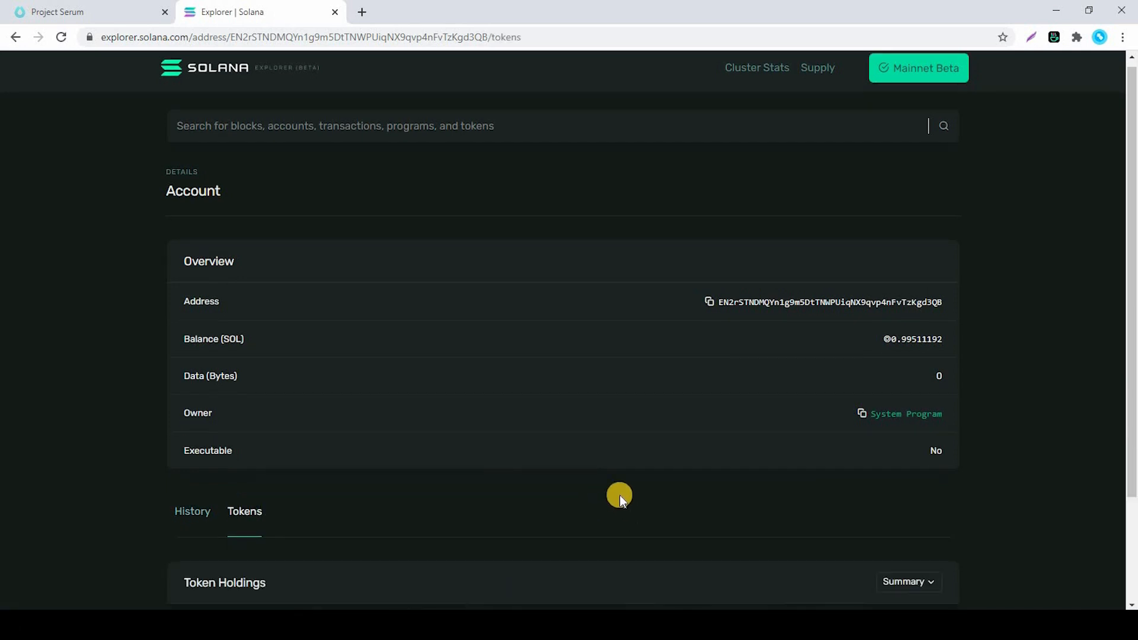
pyautogui.scroll(-5, 621, 496)
pyautogui.scroll(-1, 676, 322)
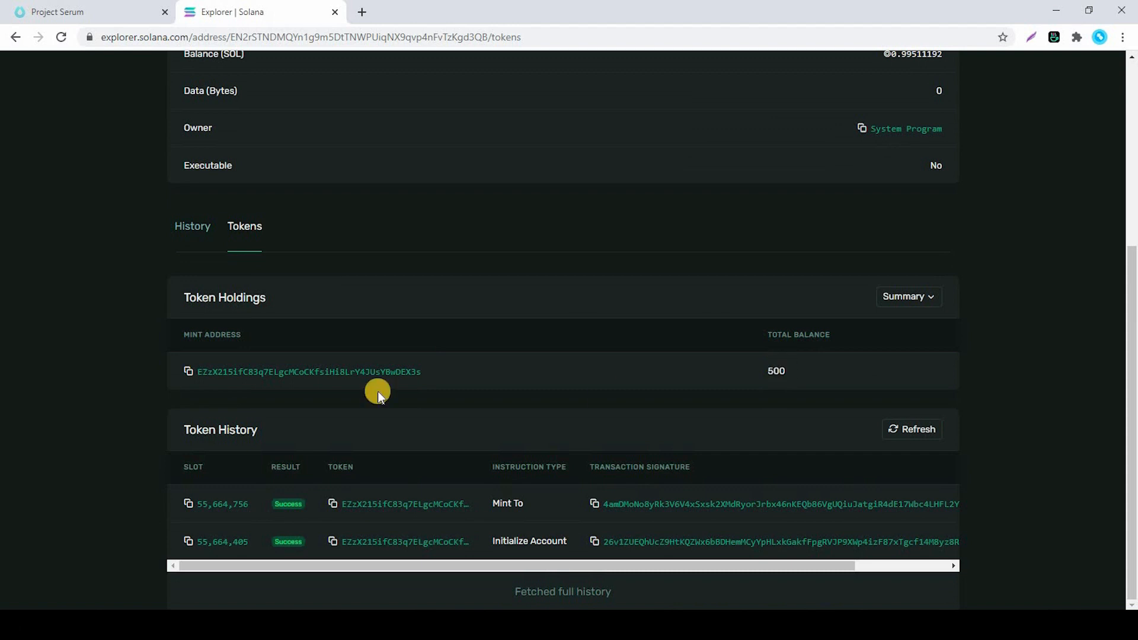
pyautogui.click(343, 374)
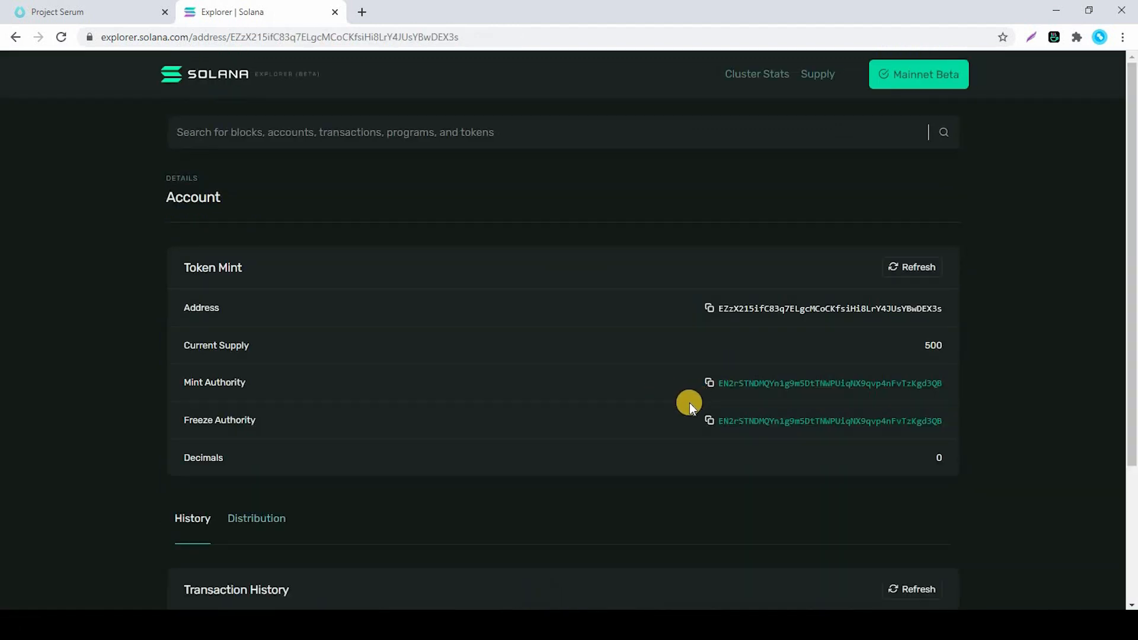
pyautogui.scroll(-3, 689, 408)
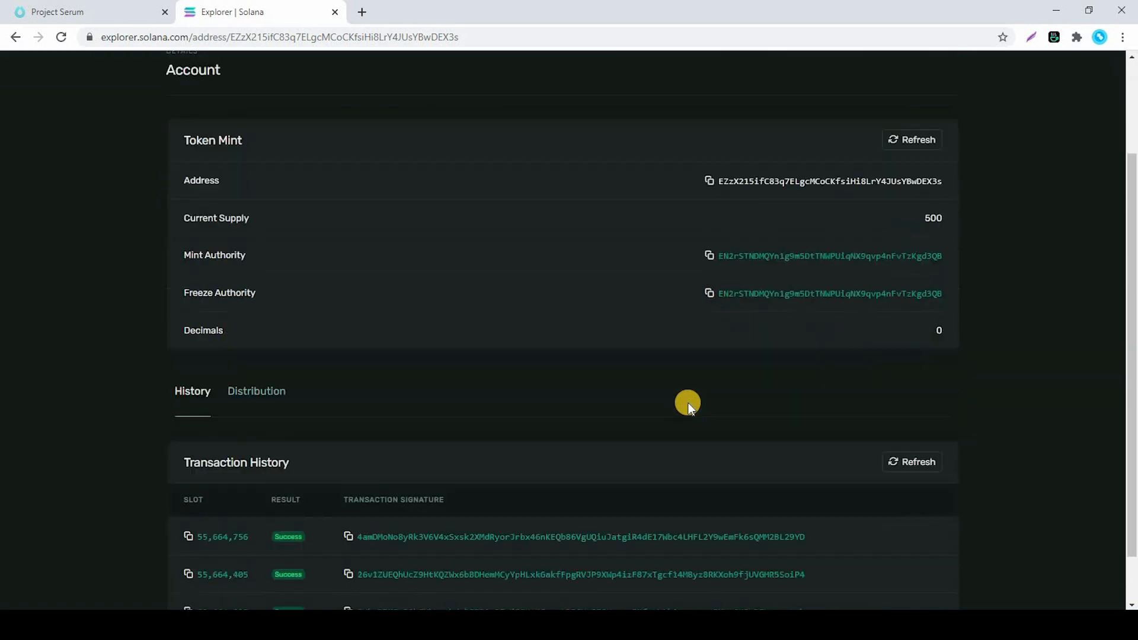
pyautogui.scroll(1, 688, 403)
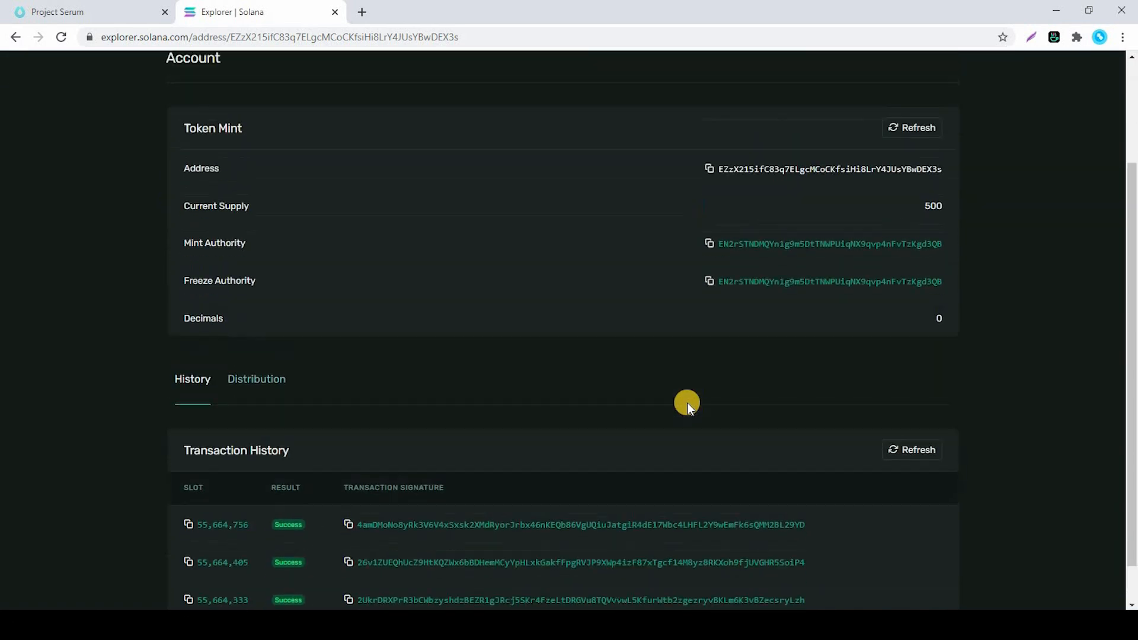
pyautogui.scroll(2, 682, 400)
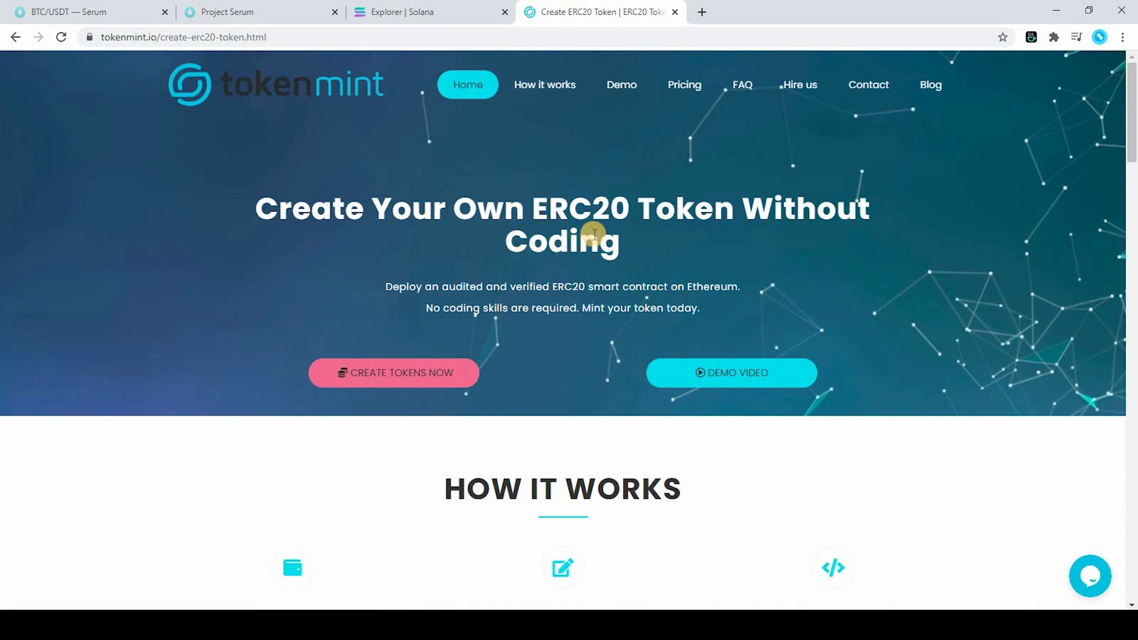
# Look over TokenMint's $39.99 pricing options, then switch to the Project Serum tab.
pyautogui.scroll(-1, 596, 242)
pyautogui.scroll(1, 595, 240)
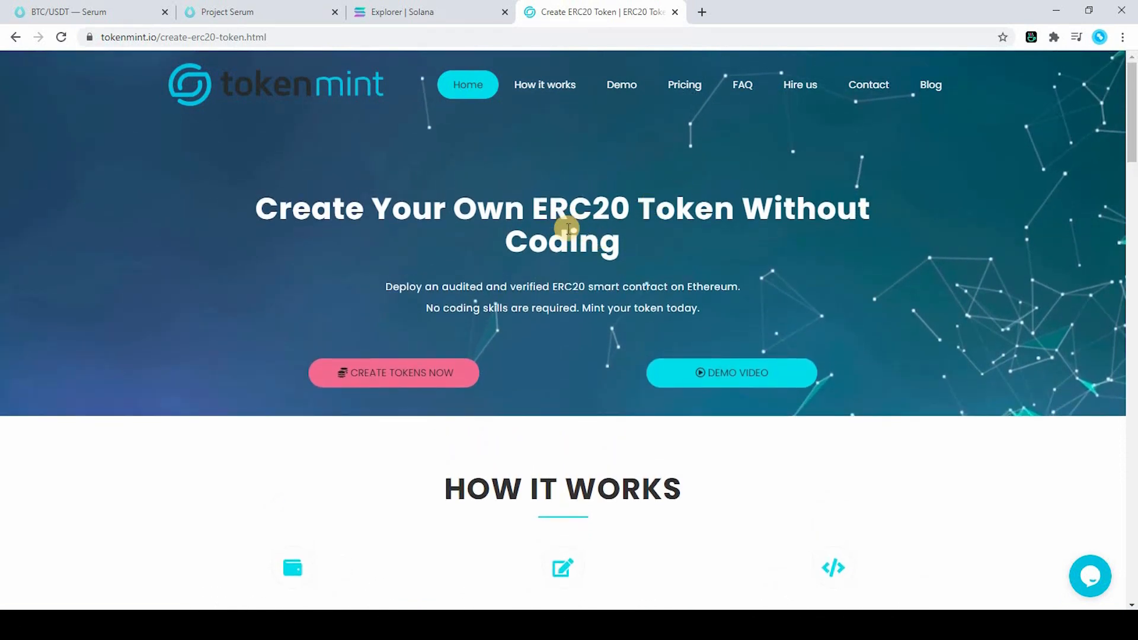
pyautogui.click(685, 90)
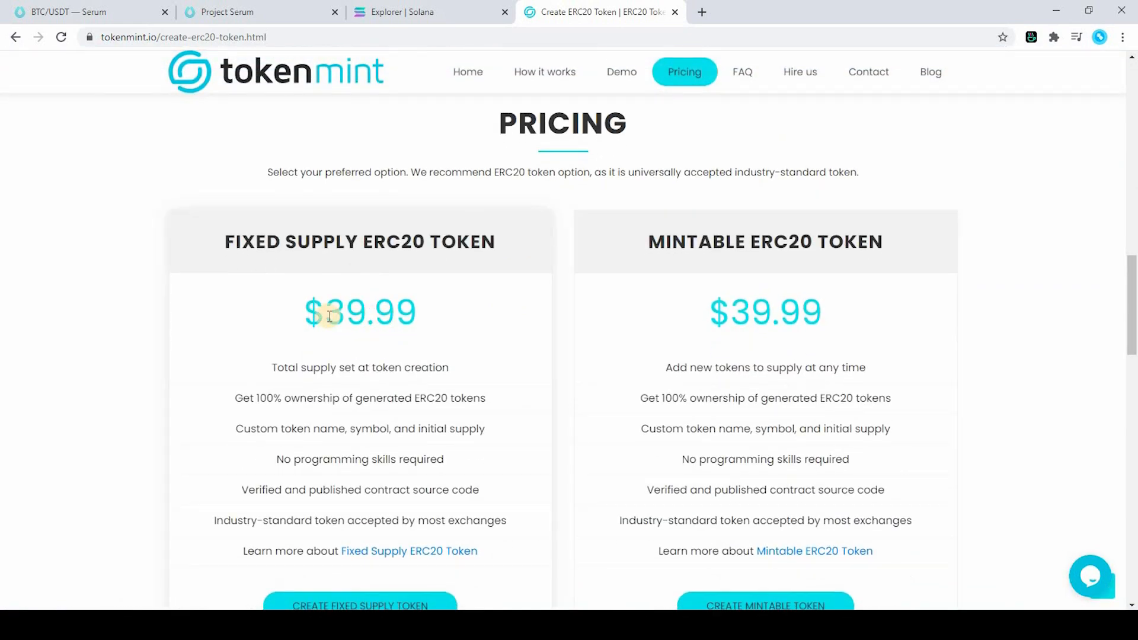
pyautogui.scroll(-1, 449, 340)
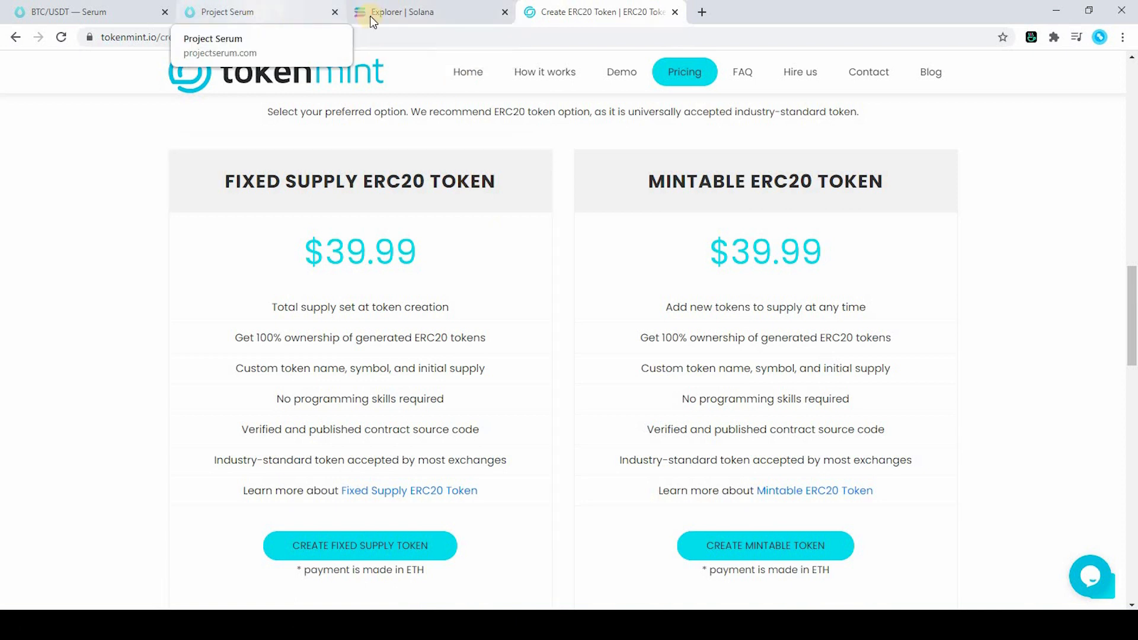
pyautogui.click(276, 9)
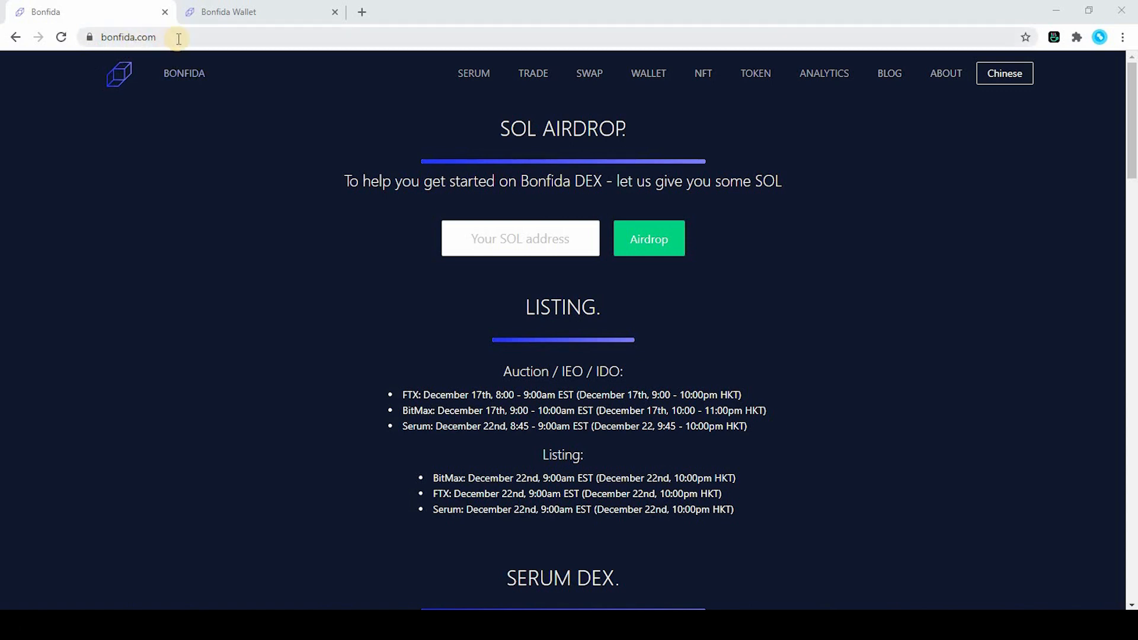
# Open Bonfida's SPL token Mint page from the TOKEN menu and view Bonfida Wallet balances.
pyautogui.moveTo(757, 79)
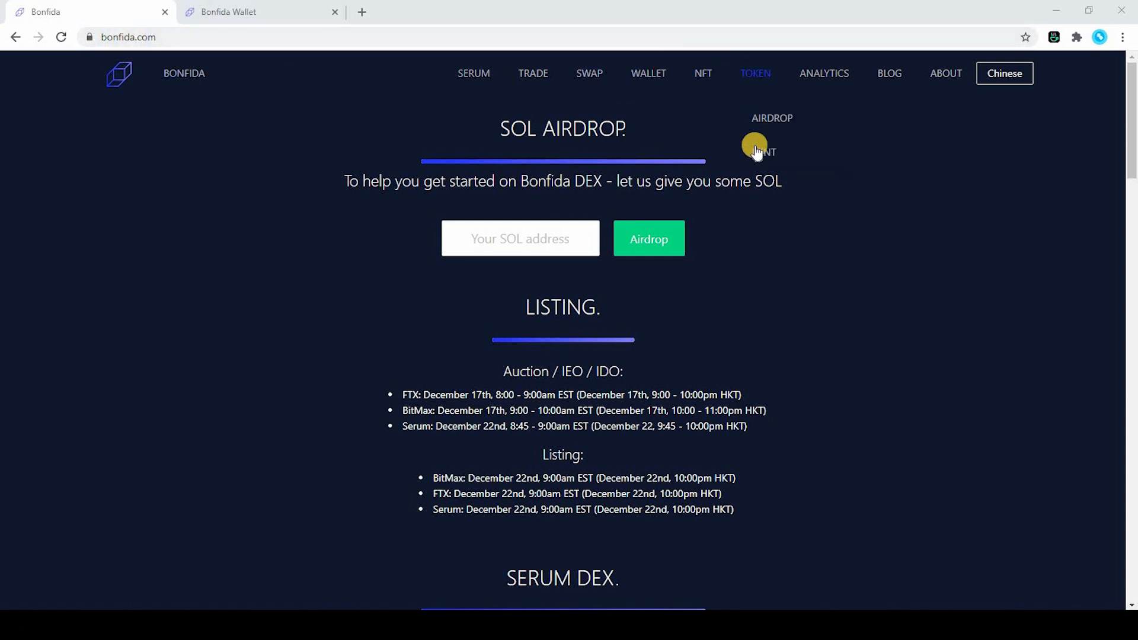
pyautogui.click(761, 153)
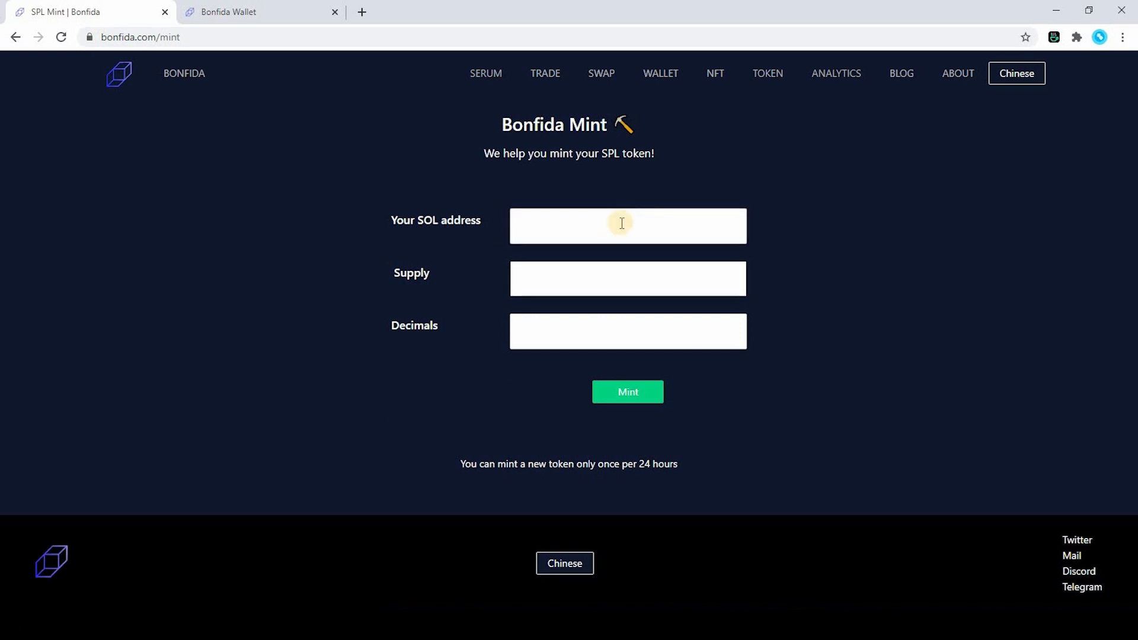
pyautogui.click(248, 12)
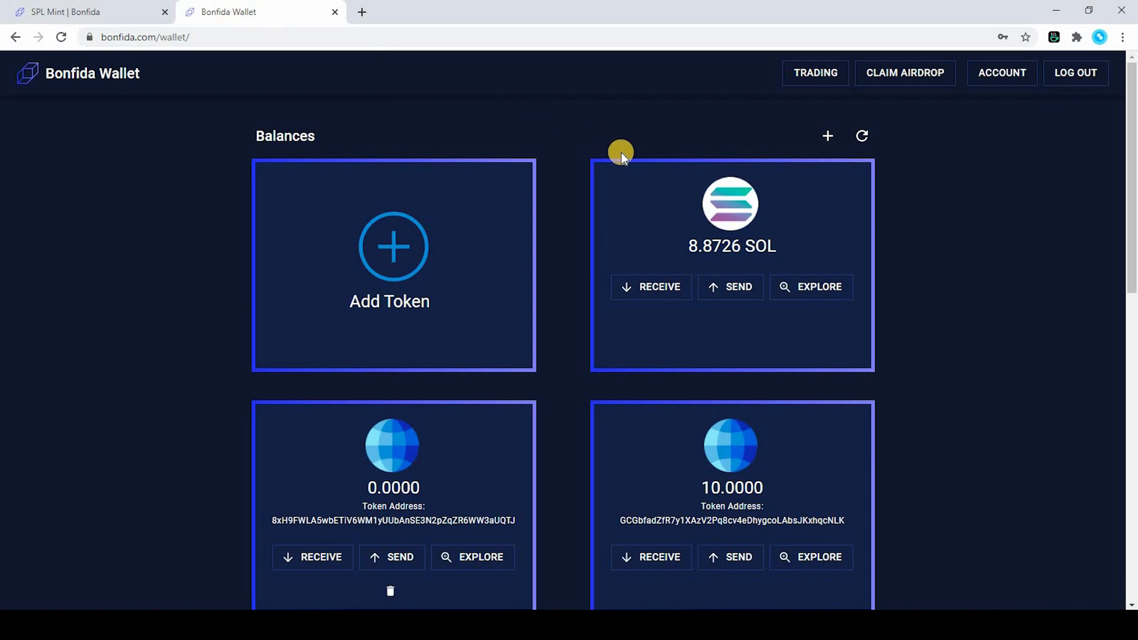
# Add a new Bonfida Wallet account named 'Token-Account 2'.
pyautogui.click(998, 73)
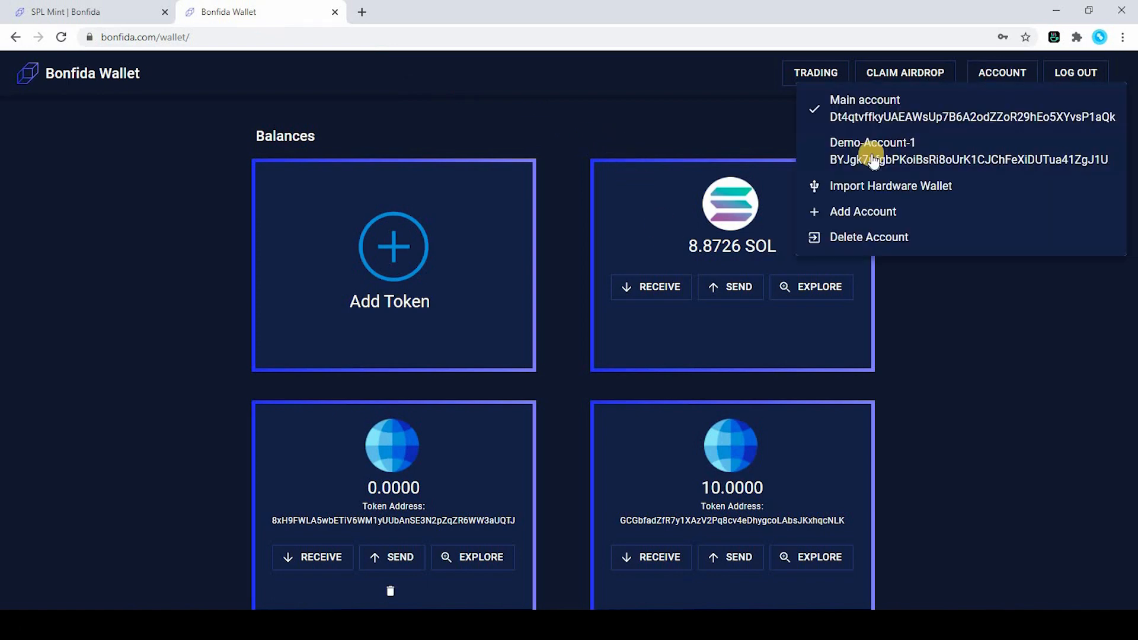
pyautogui.click(854, 211)
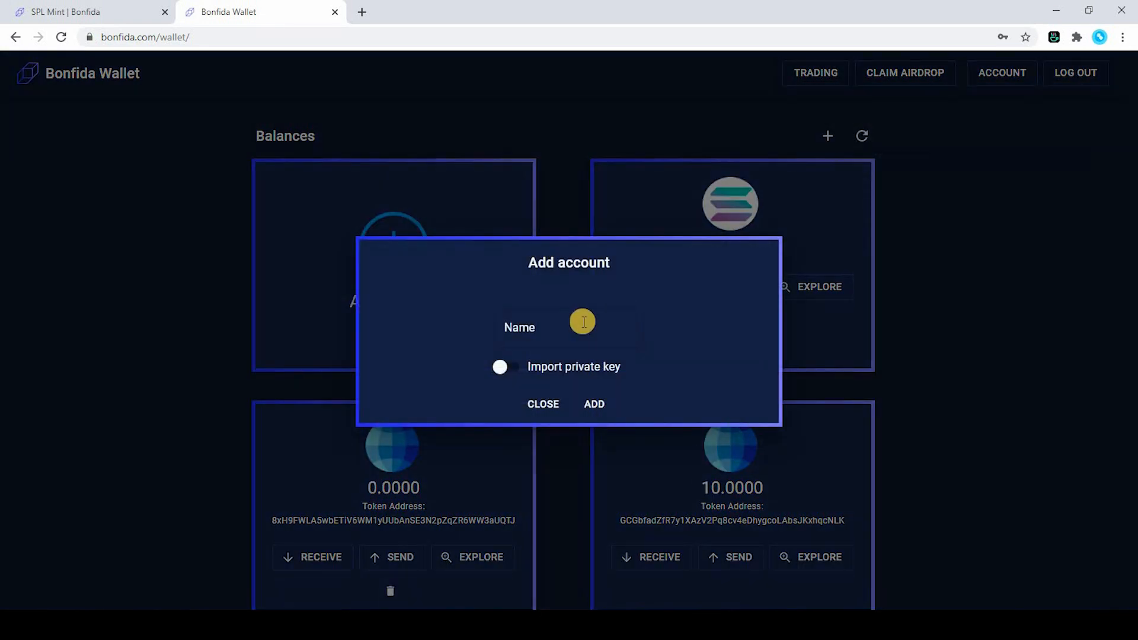
pyautogui.click(546, 328)
pyautogui.write('Token-Account 2')
pyautogui.click(587, 403)
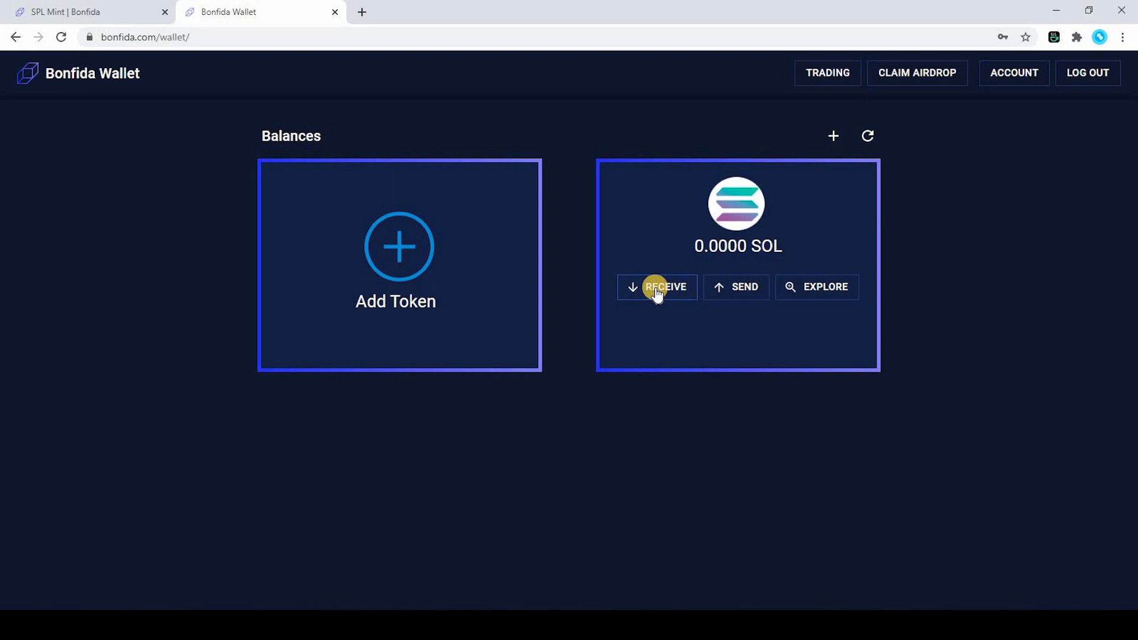
# Copy the new account's SOL deposit address for the Mint form's SOL address field.
pyautogui.click(657, 291)
pyautogui.click(709, 367)
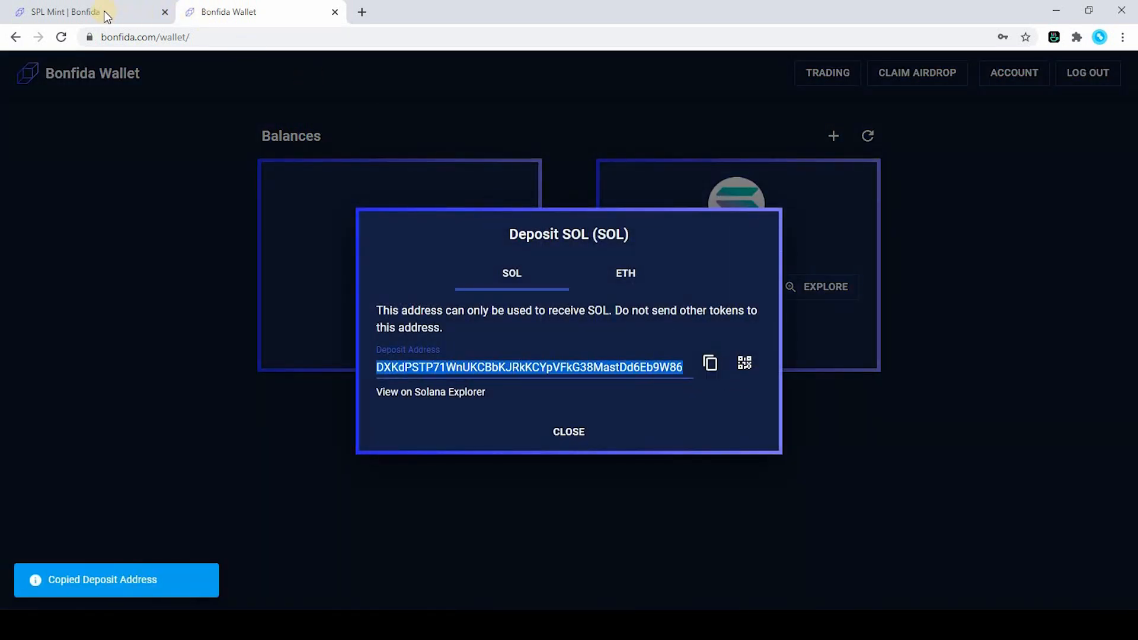
pyautogui.hotkey('ctrl', 'Tab')
pyautogui.click(546, 221)
# Paste the SOL address and mint an SPL token with supply 500 and 0 decimals.
pyautogui.hotkey('ctrl', 'v')
pyautogui.click(597, 282)
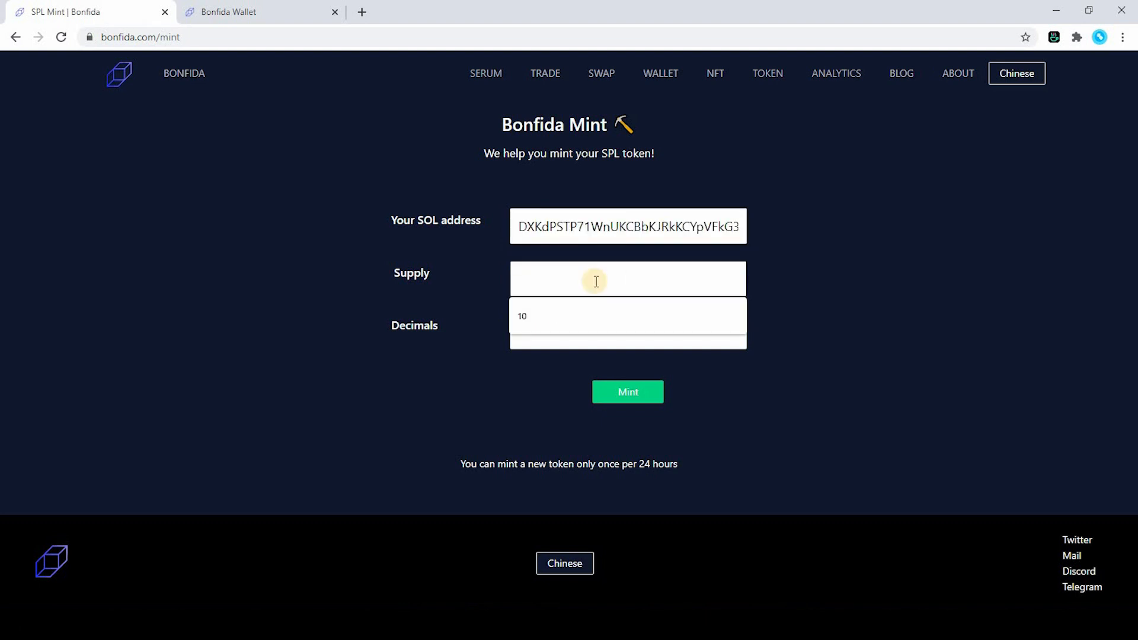
pyautogui.write('500')
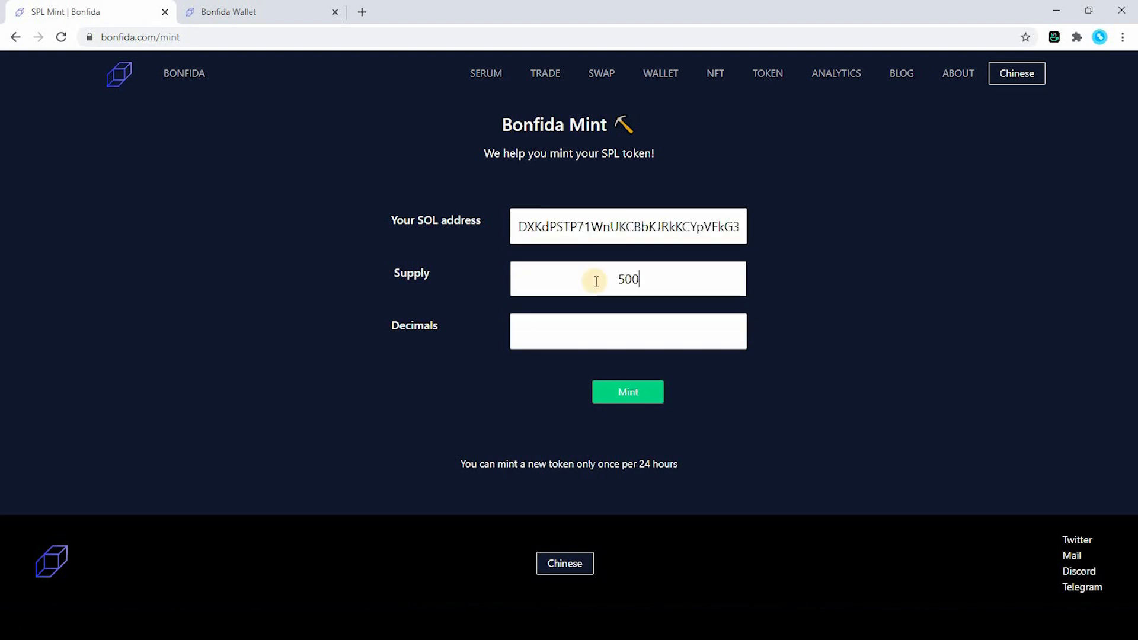
pyautogui.click(630, 335)
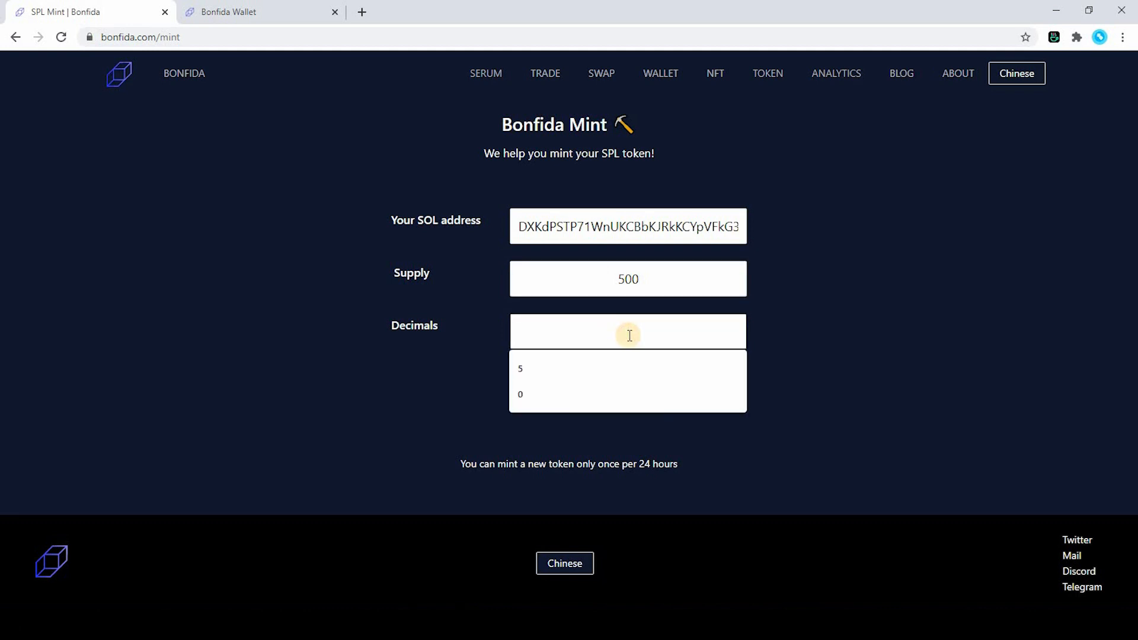
pyautogui.write('0')
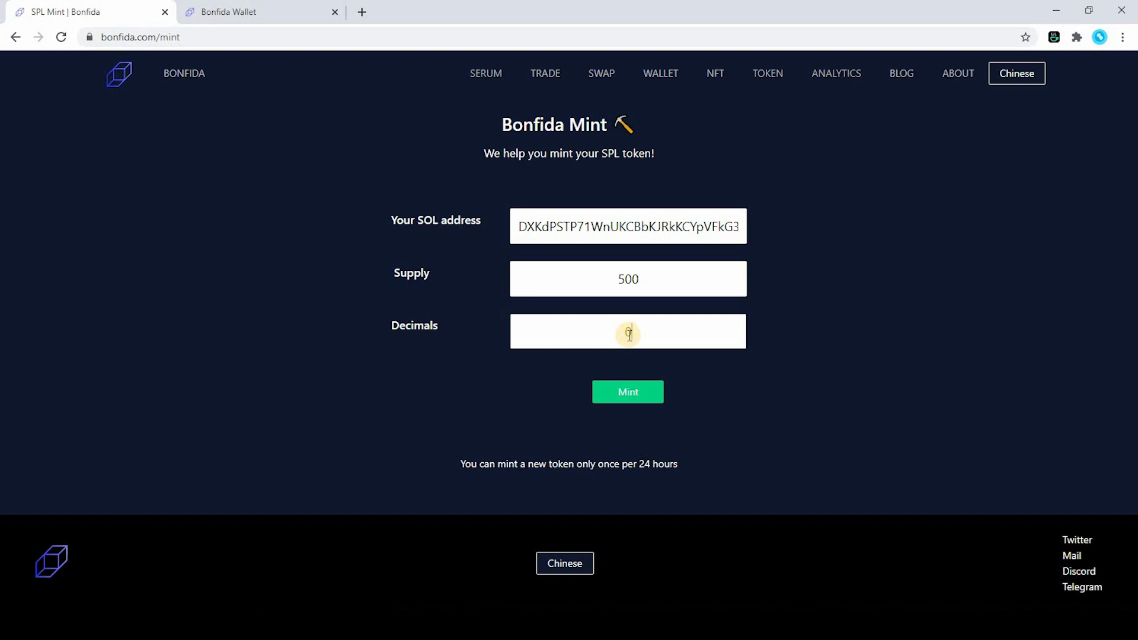
pyautogui.click(630, 393)
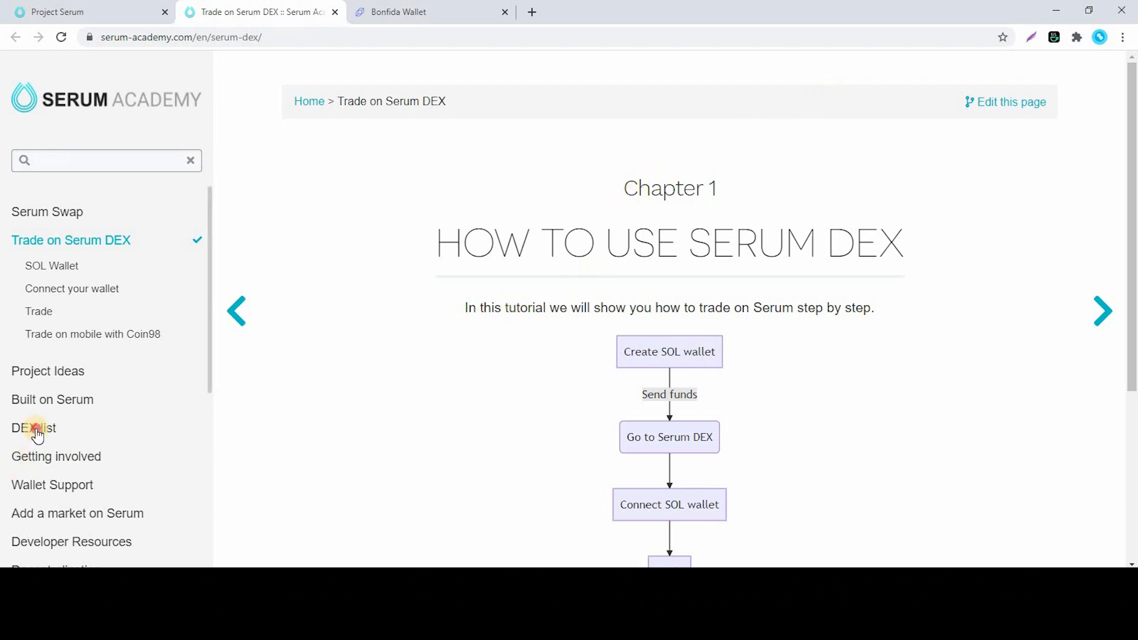
# Go to Bonfida's DEX via Serum Academy's DEX list and begin connecting the wallet.
pyautogui.click(126, 430)
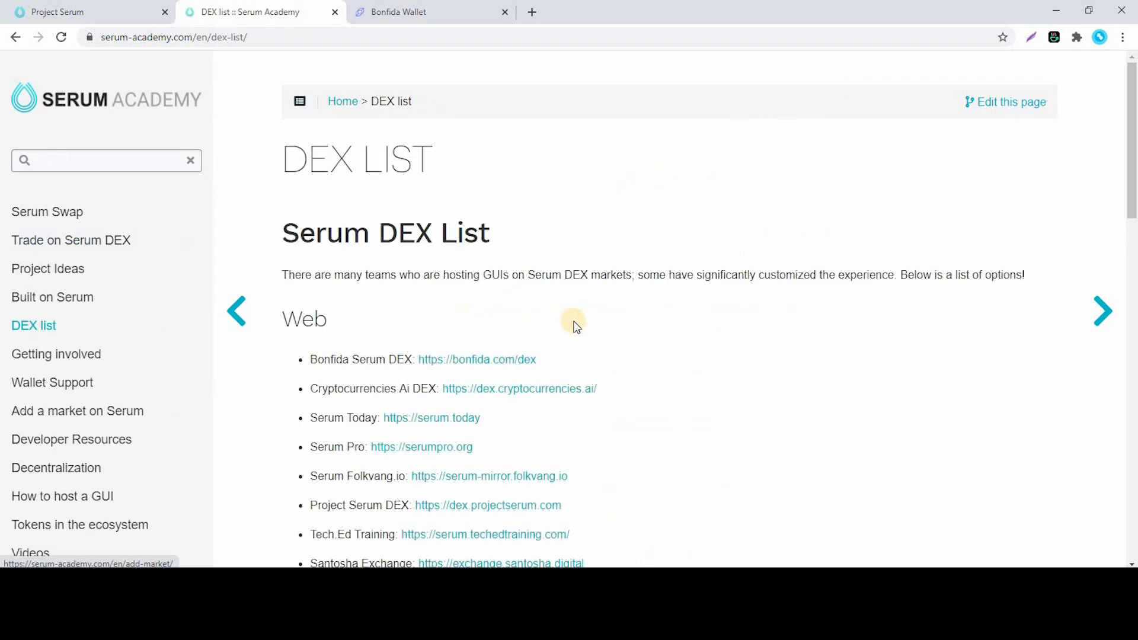
pyautogui.click(489, 360)
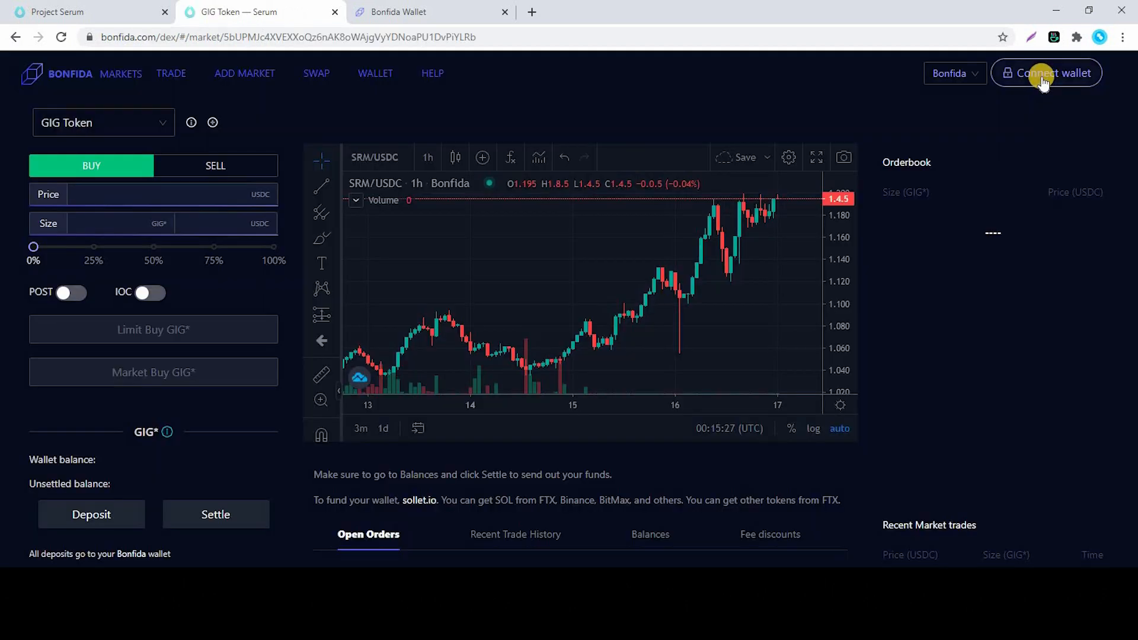
pyautogui.click(1030, 73)
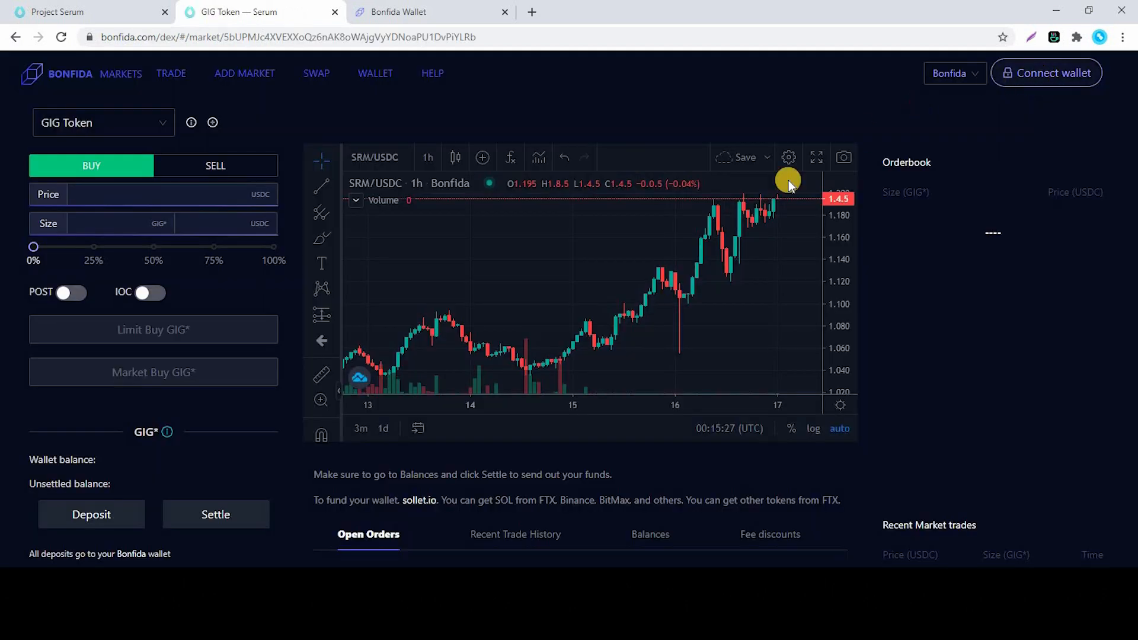
# Unlock and connect the wallet, open List New Market, and check the 500-token balance.
pyautogui.click(680, 314)
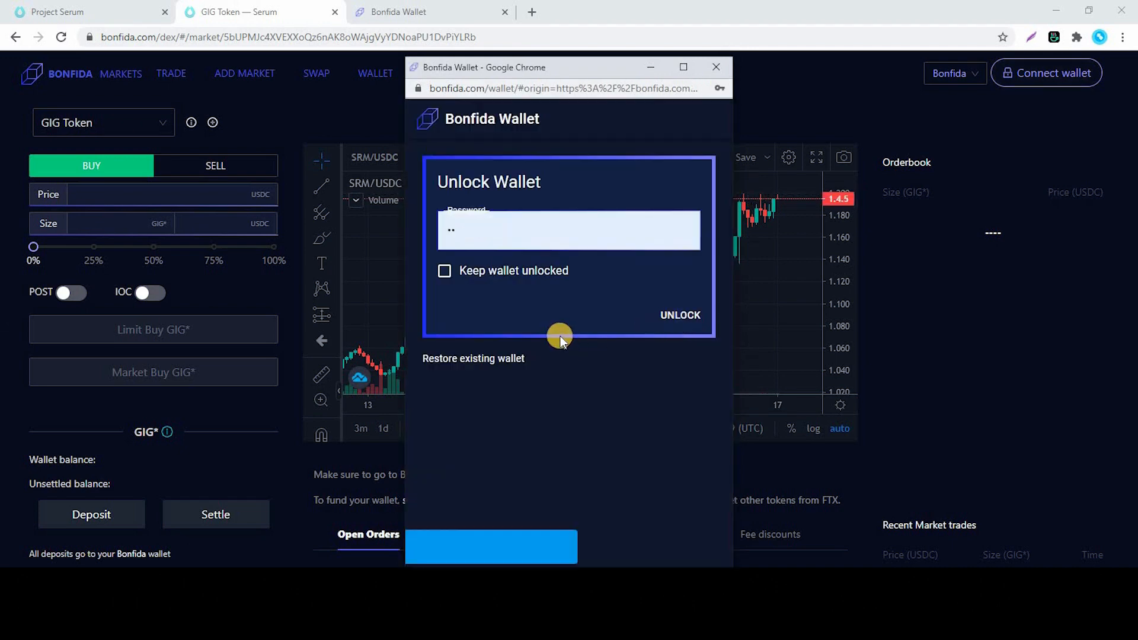
pyautogui.click(682, 418)
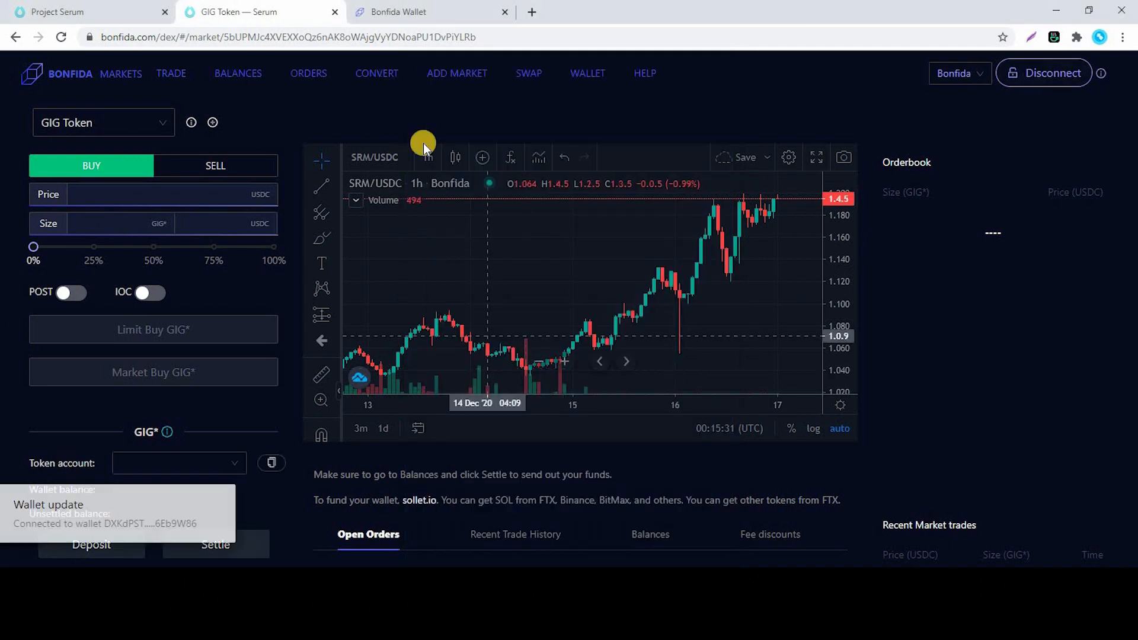
pyautogui.click(463, 79)
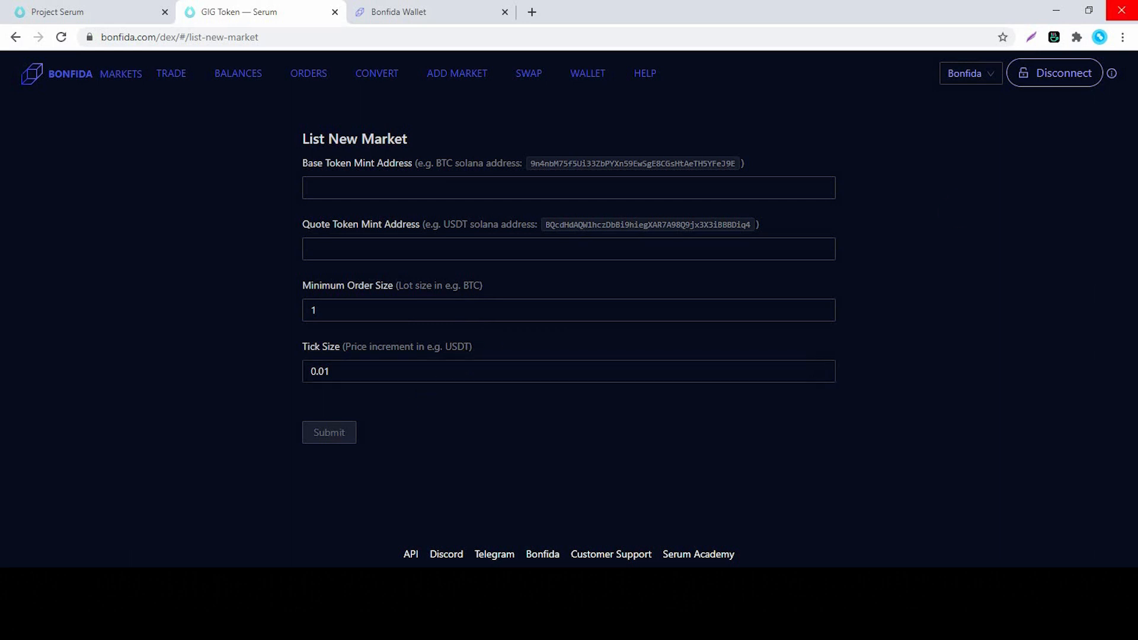
pyautogui.click(436, 13)
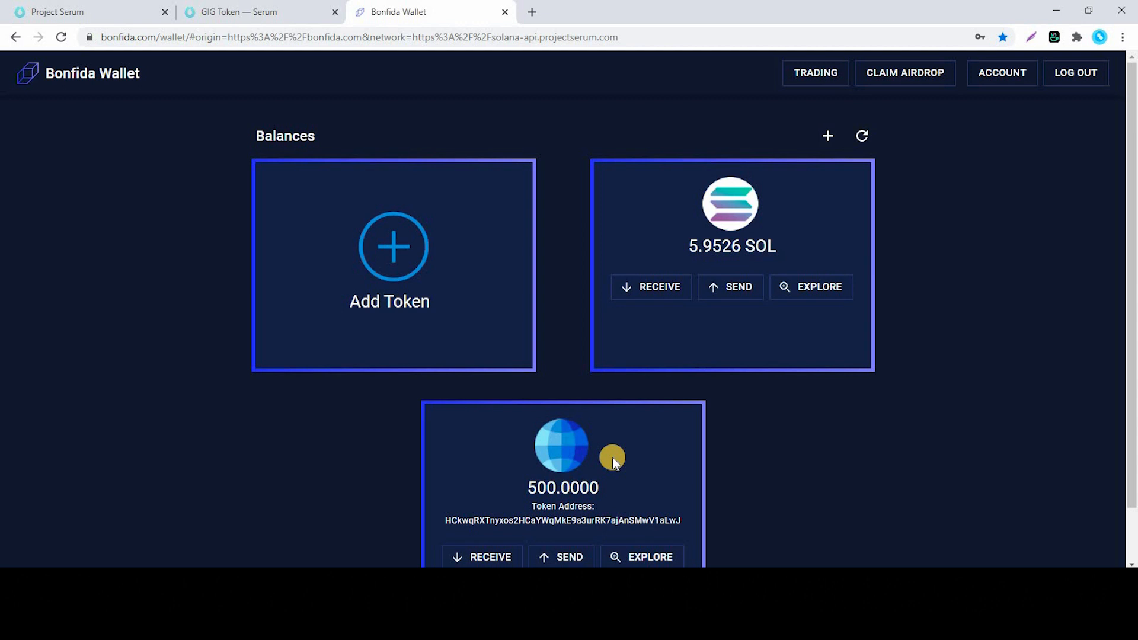
# View the 500-token account in Solana Explorer and copy the GIG mint address.
pyautogui.scroll(-1, 615, 448)
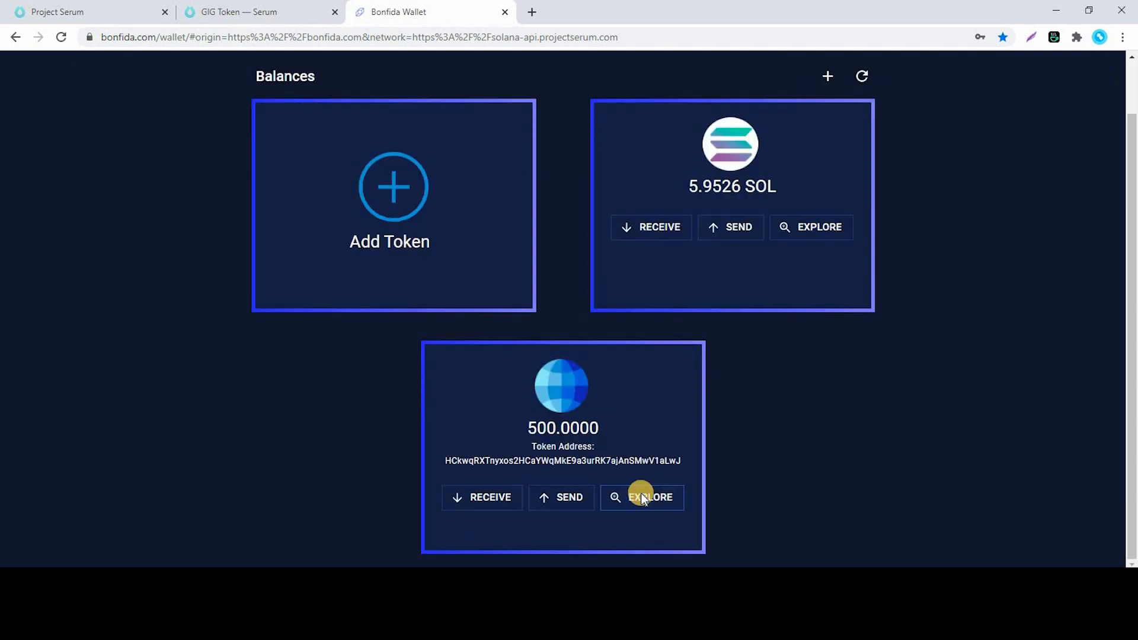
pyautogui.click(641, 497)
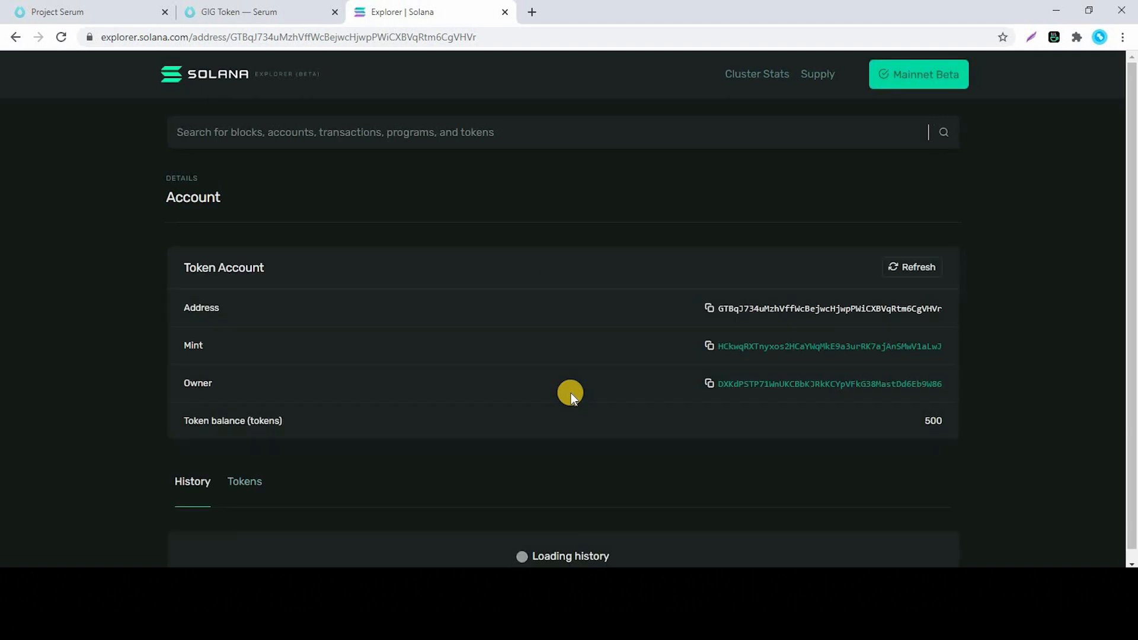
pyautogui.click(709, 347)
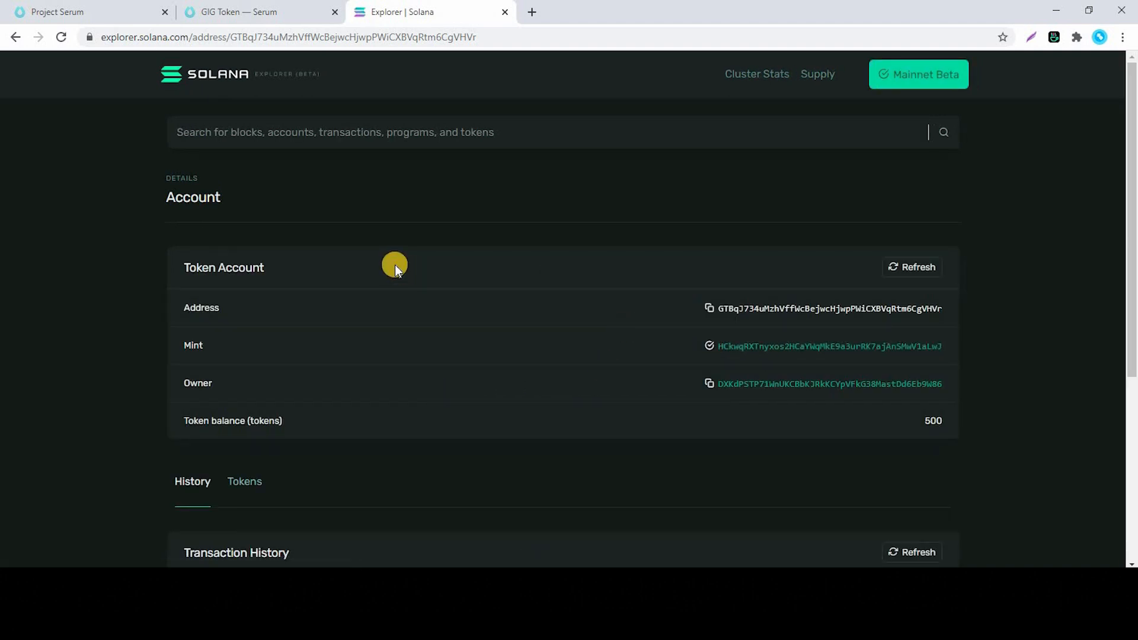
# Paste the GIG mint as Base Token, choose USDC quote, keep minimum order 1, tick size 0.50.
pyautogui.click(252, 14)
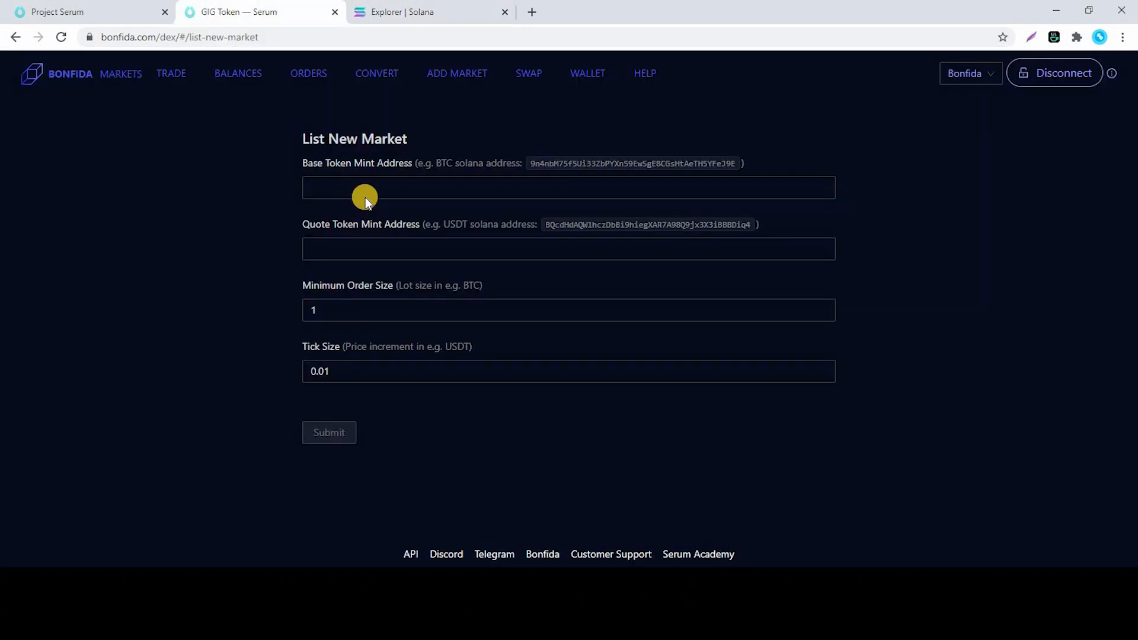
pyautogui.click(370, 186)
pyautogui.hotkey('ctrl', 'v')
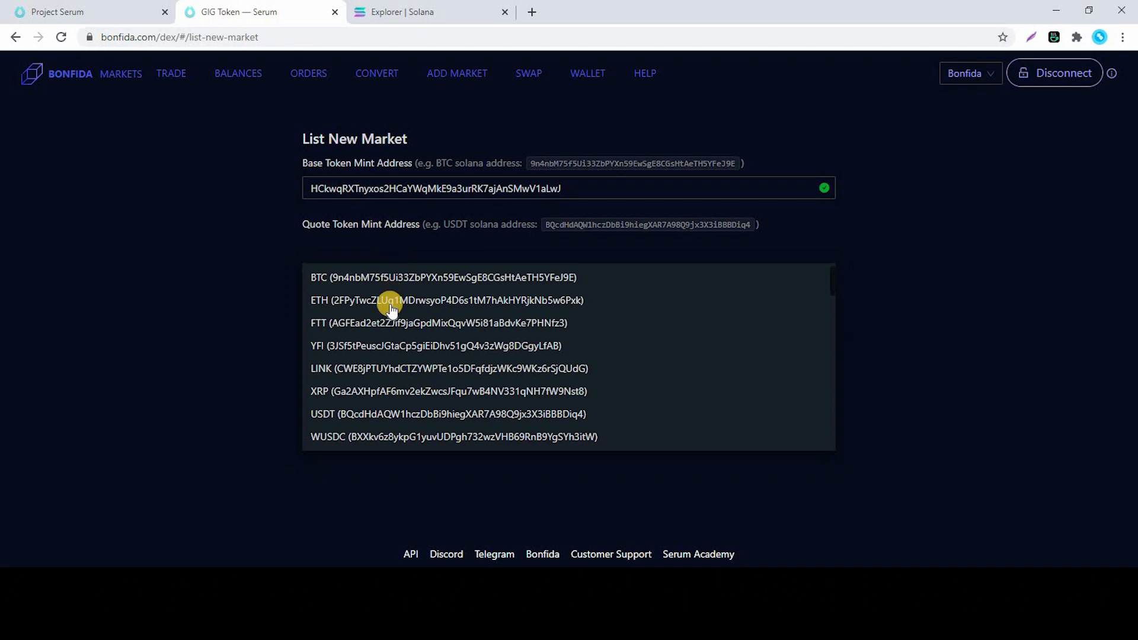
pyautogui.scroll(-1, 368, 387)
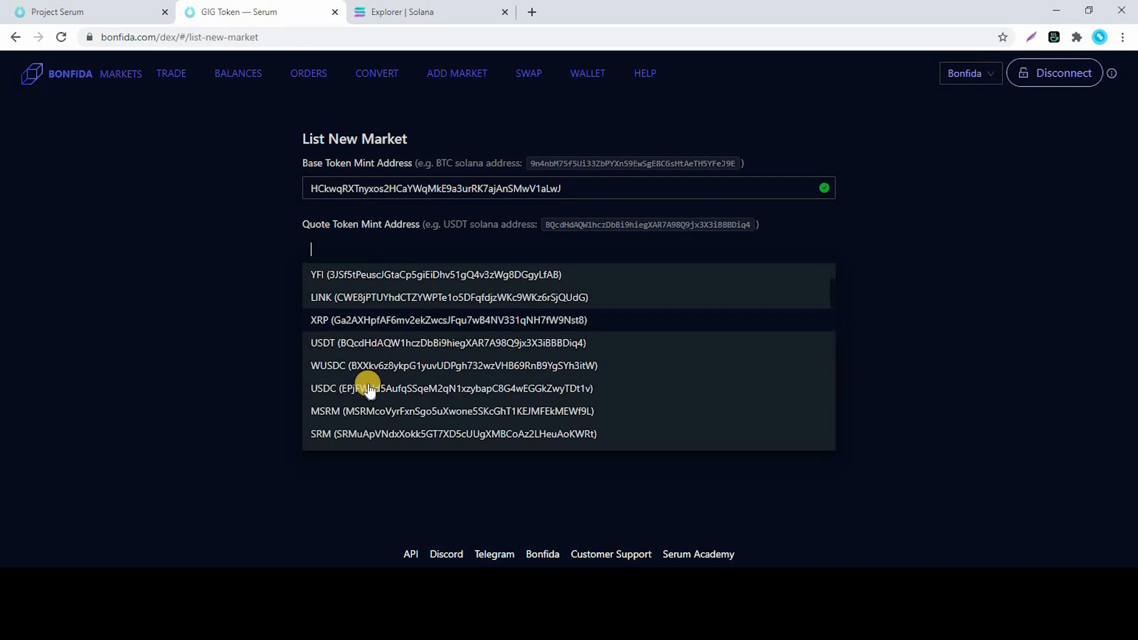
pyautogui.scroll(-2, 359, 332)
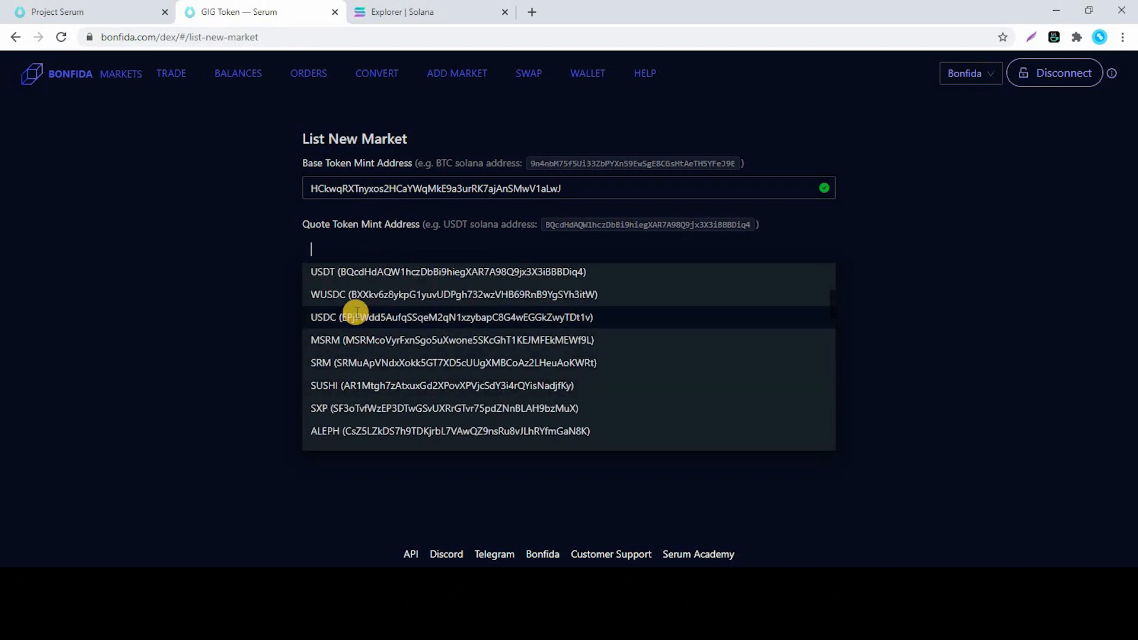
pyautogui.click(356, 317)
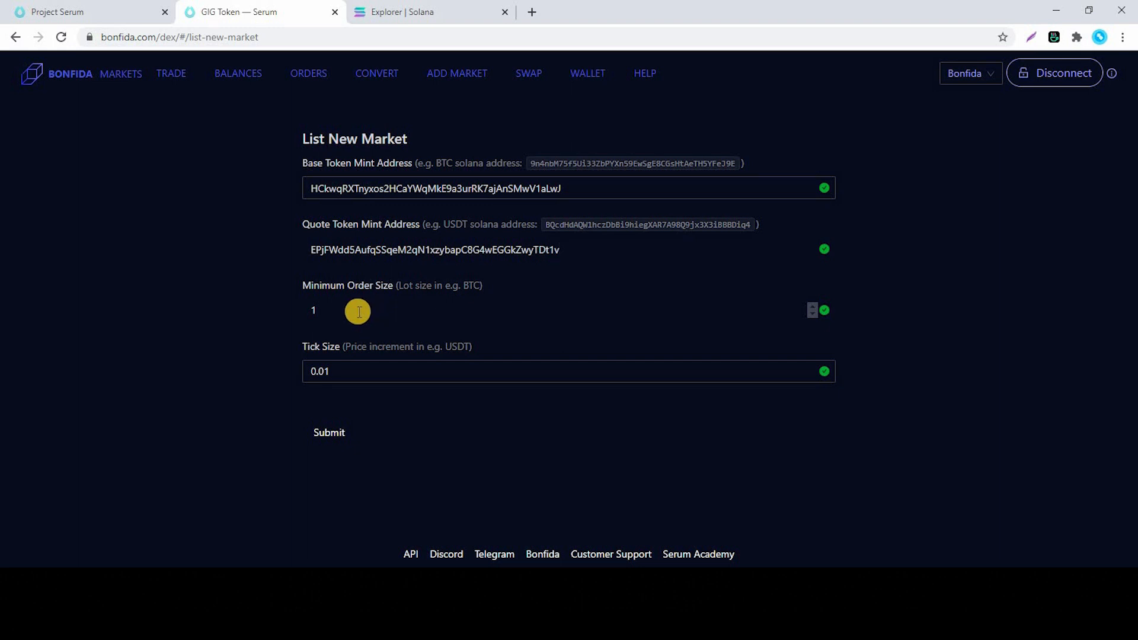
pyautogui.click(376, 308)
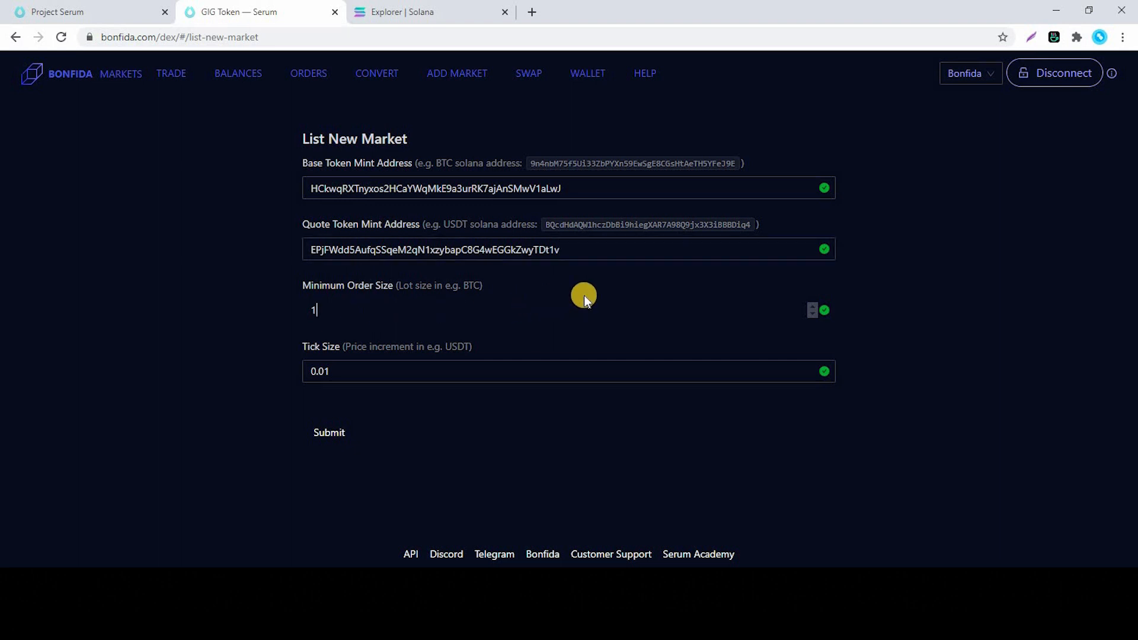
pyautogui.click(348, 371)
pyautogui.press('BackSpace')
pyautogui.press('BackSpace')
pyautogui.press('BackSpace')
pyautogui.press('BackSpace')
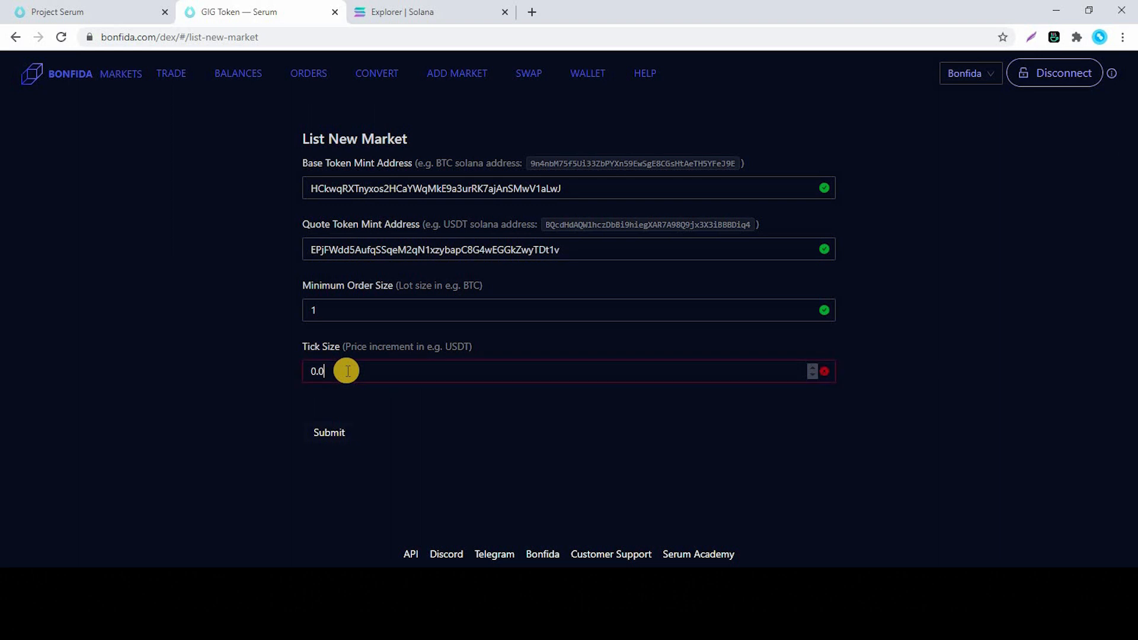
pyautogui.write('0.')
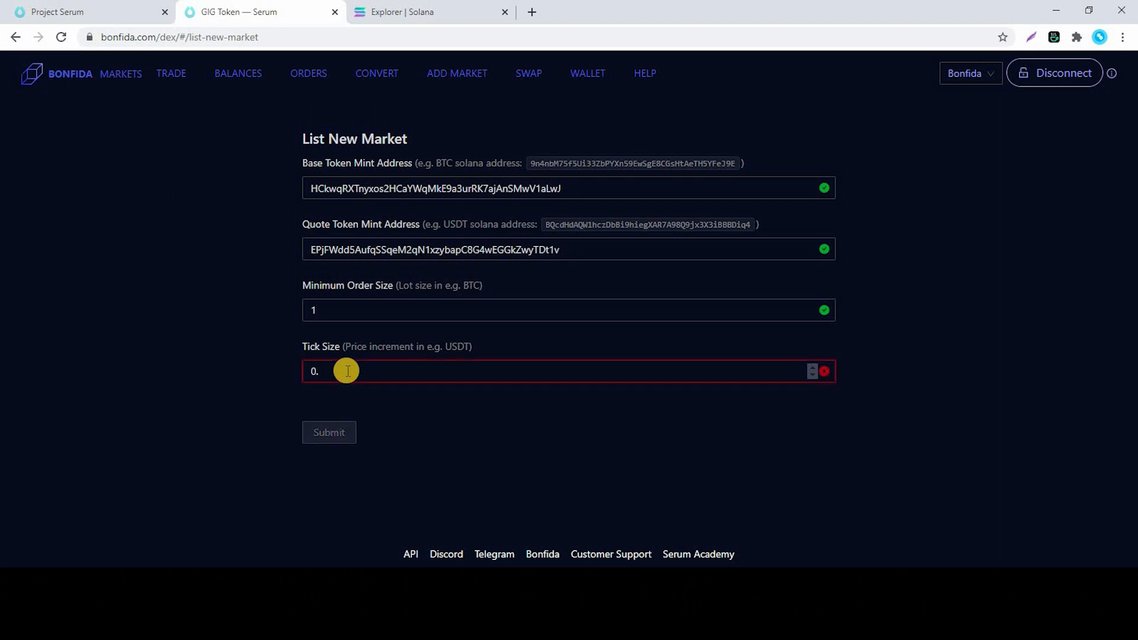
pyautogui.write('50')
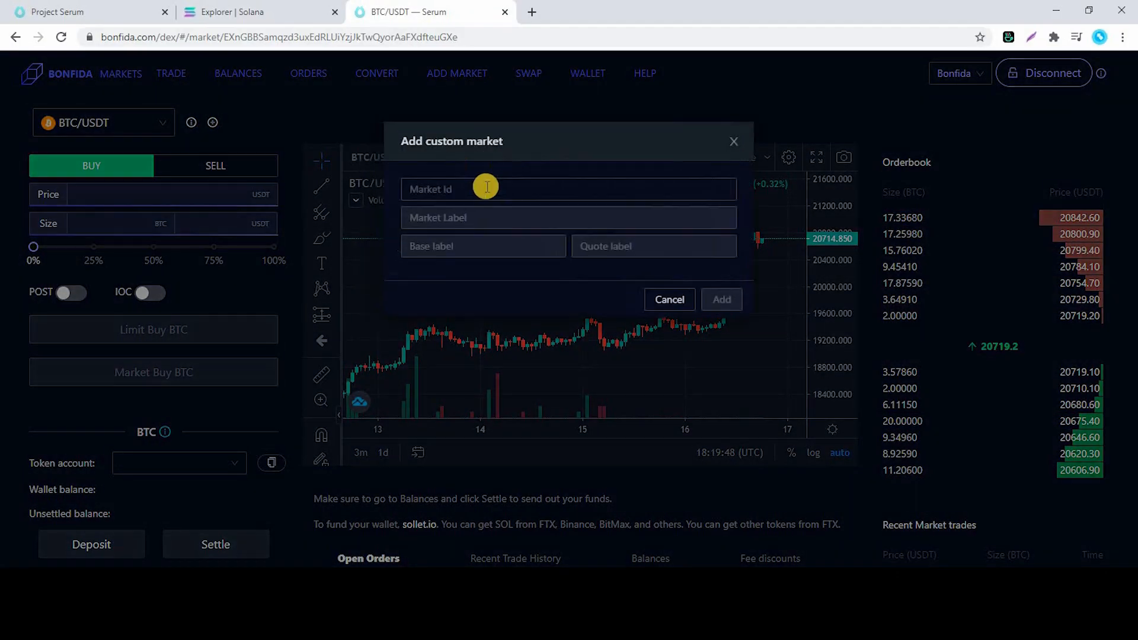
# Add the pasted market id as a custom market labelled GIG Token with base label GIG.
pyautogui.click(465, 188)
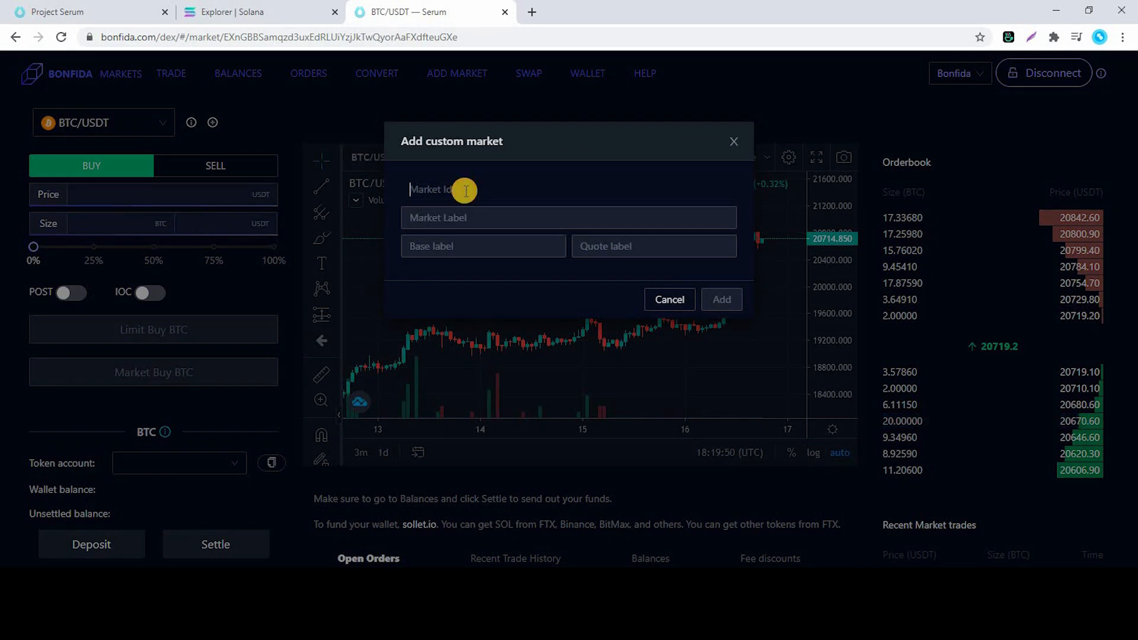
pyautogui.write('5bUPMJc4XVEXXoQz6nAK3oWAjgVyYDNoaPU1DvPiYLRb')
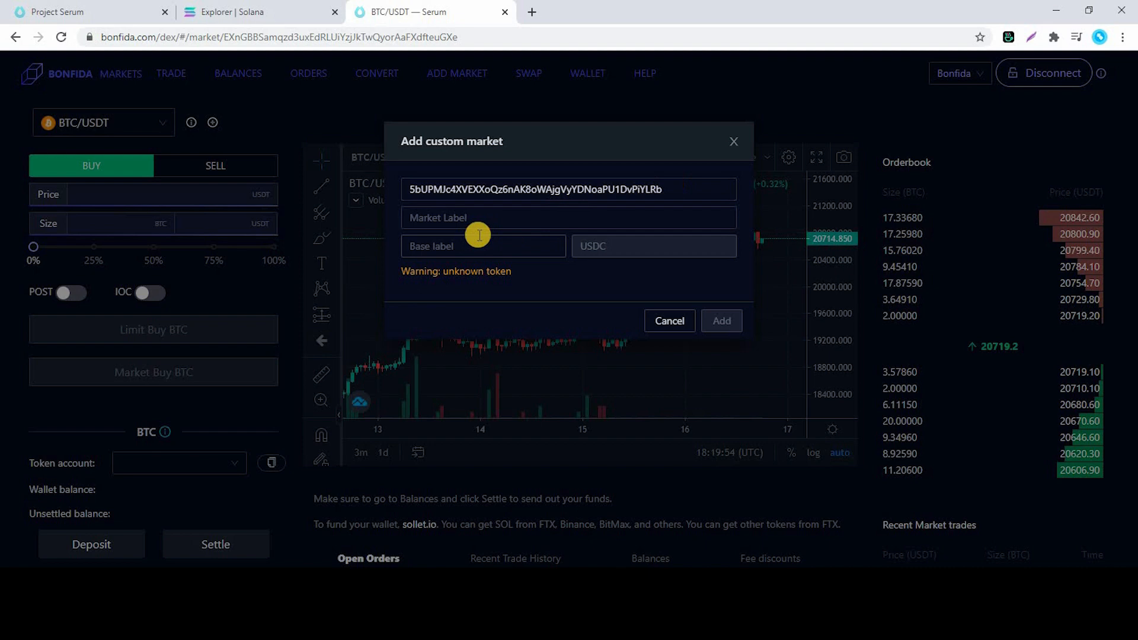
pyautogui.click(464, 217)
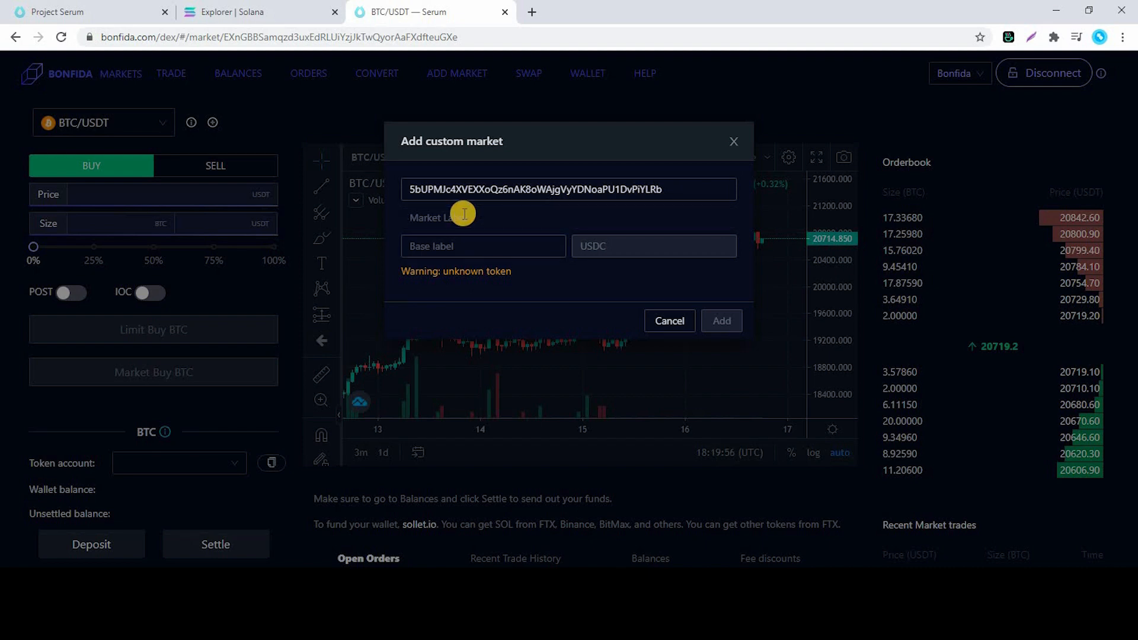
pyautogui.write('GIG Token')
pyautogui.click(475, 246)
pyautogui.write('GIG')
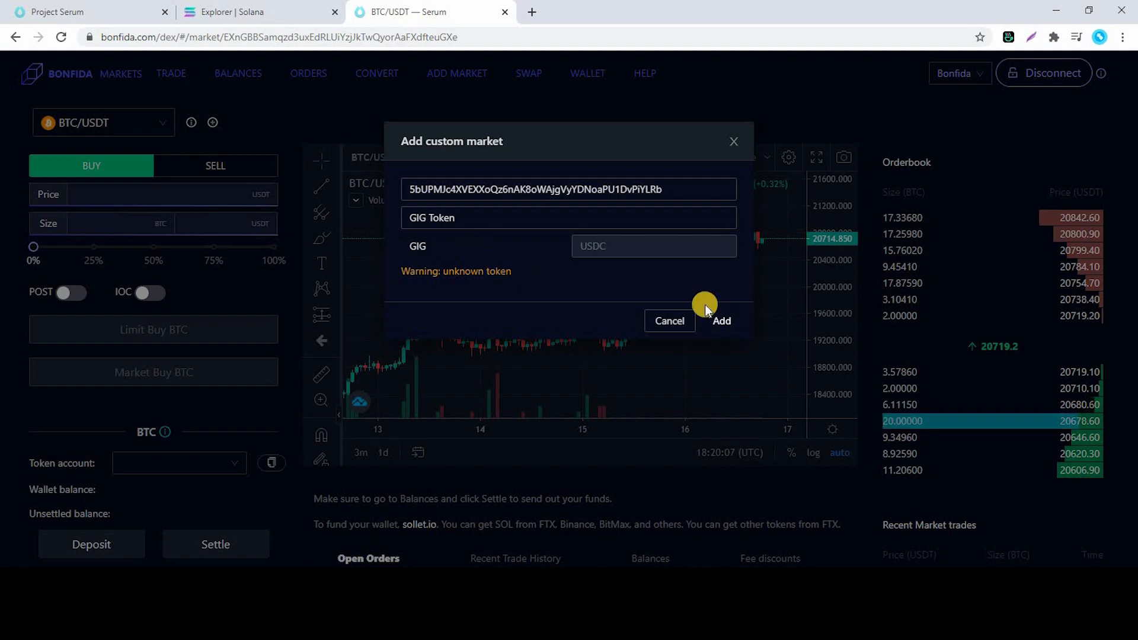
pyautogui.click(721, 321)
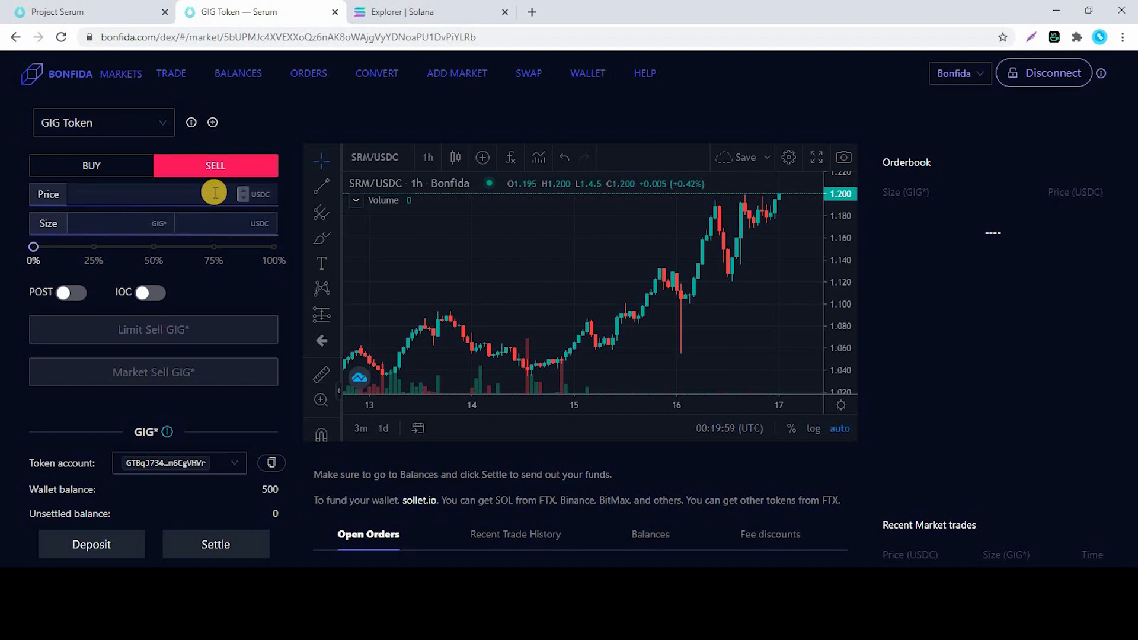
# Place and approve a limit sell order of 500 GIG at 24.50 USDC.
pyautogui.write('24.50')
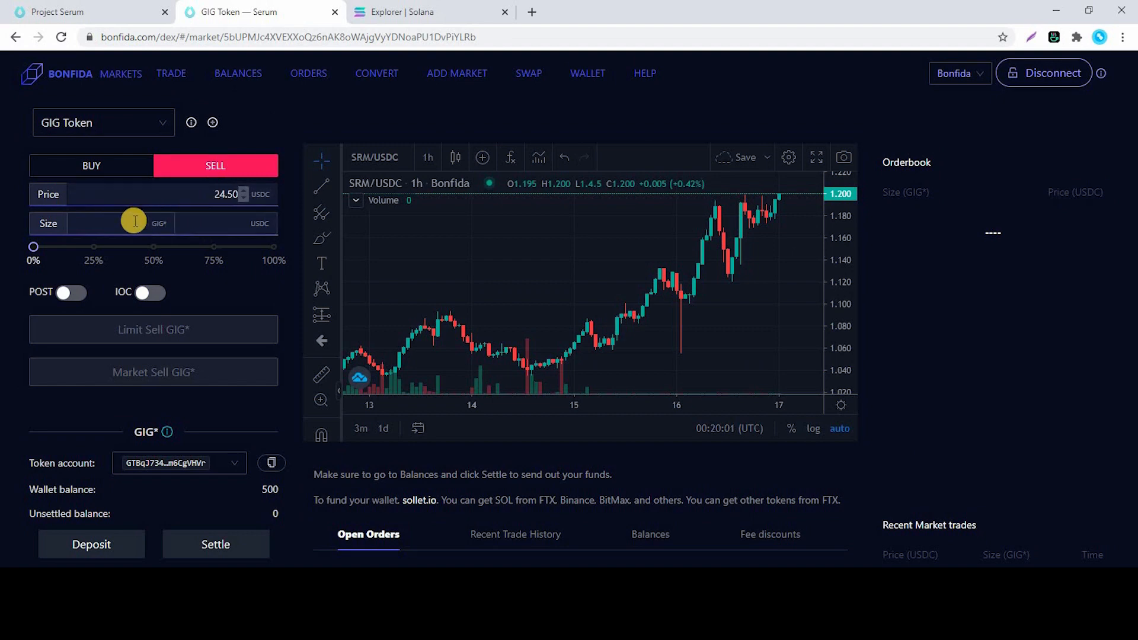
pyautogui.click(137, 221)
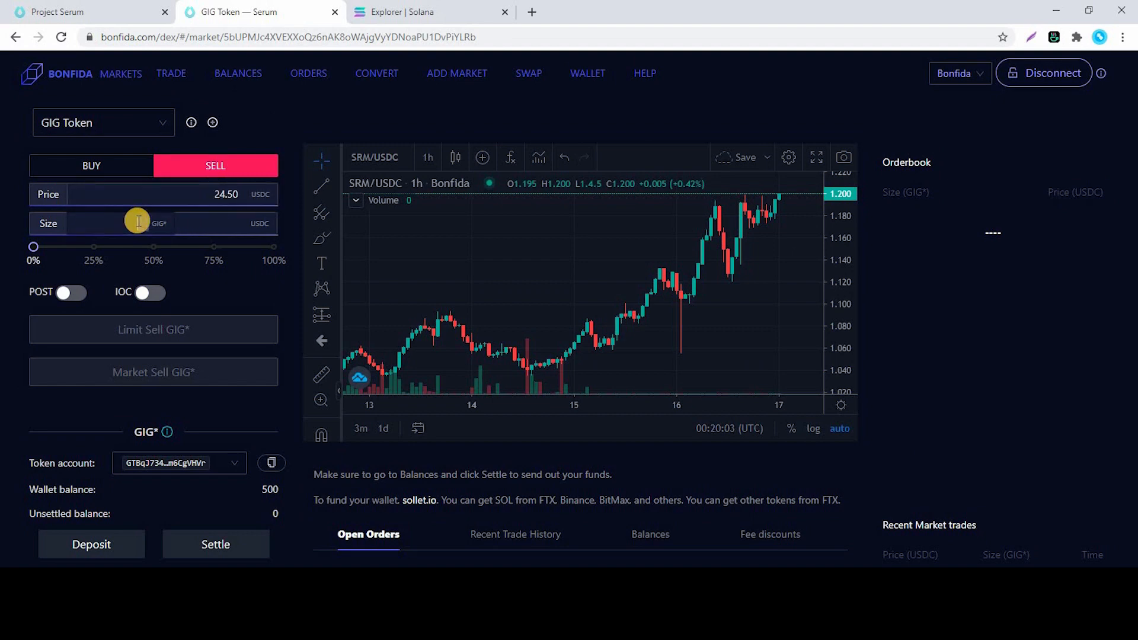
pyautogui.write('500')
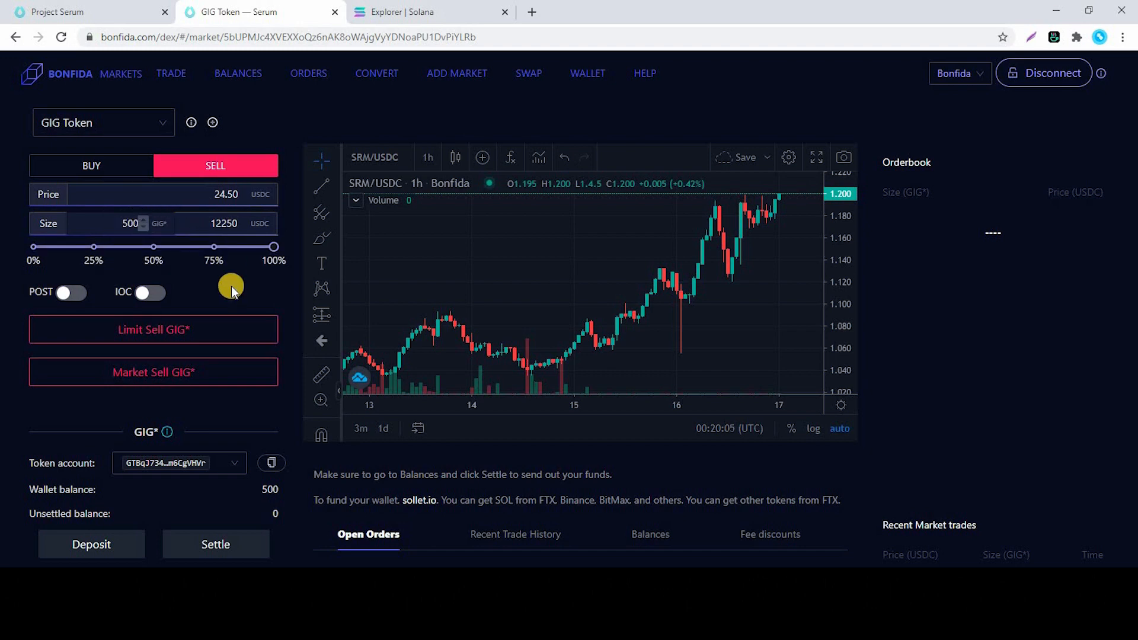
pyautogui.click(177, 328)
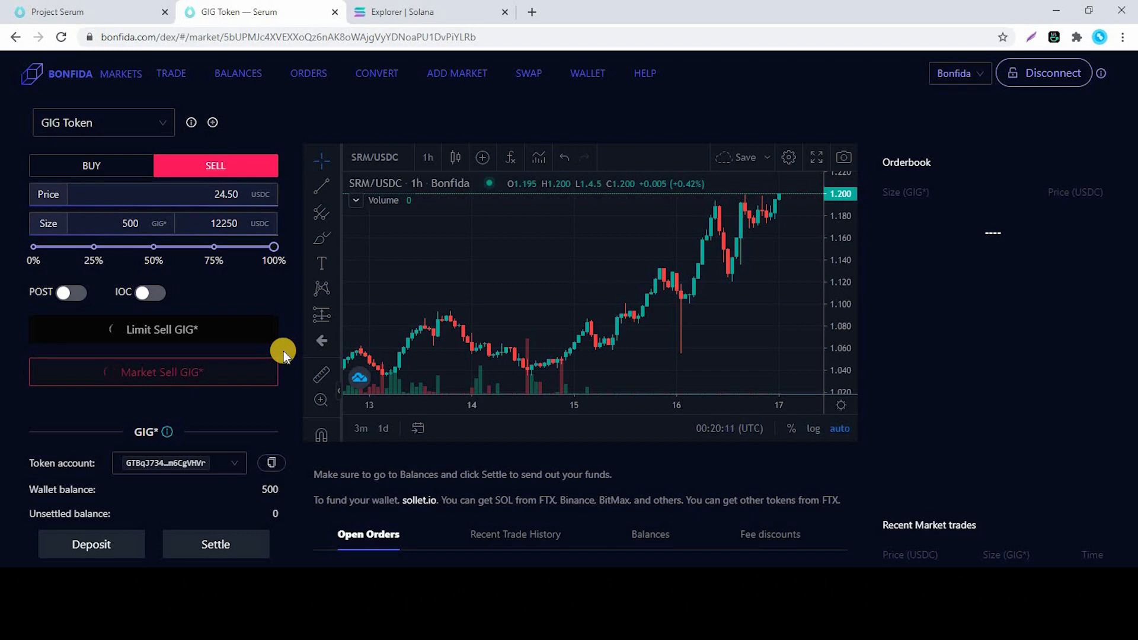
pyautogui.click(659, 390)
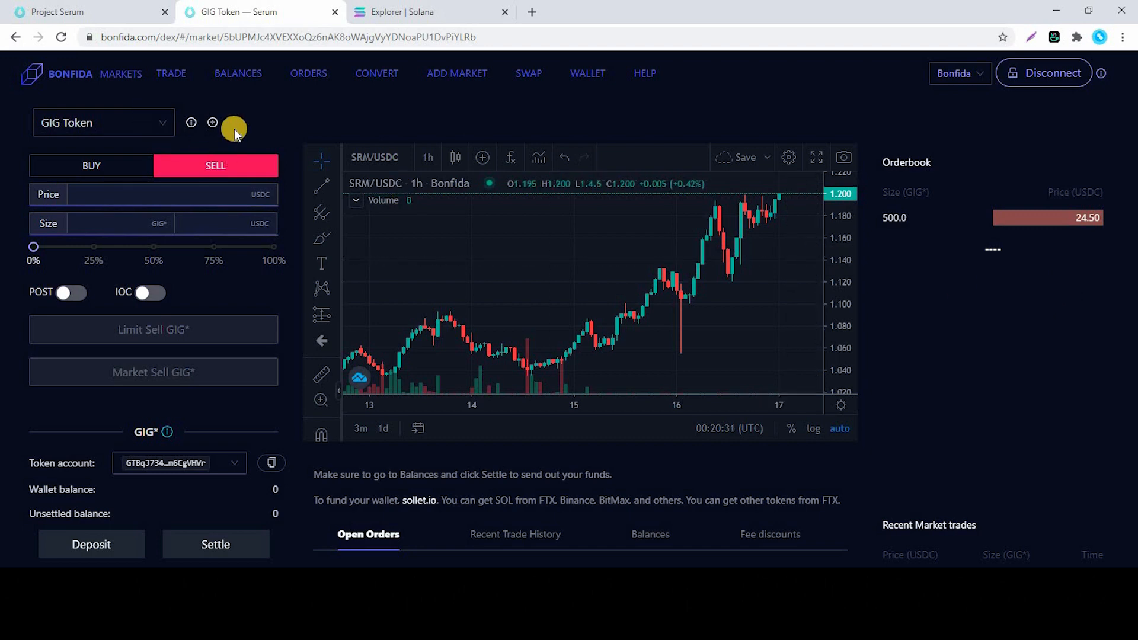
# Reveal and select the GIG Token market address, then bring up the Add custom market form.
pyautogui.click(189, 124)
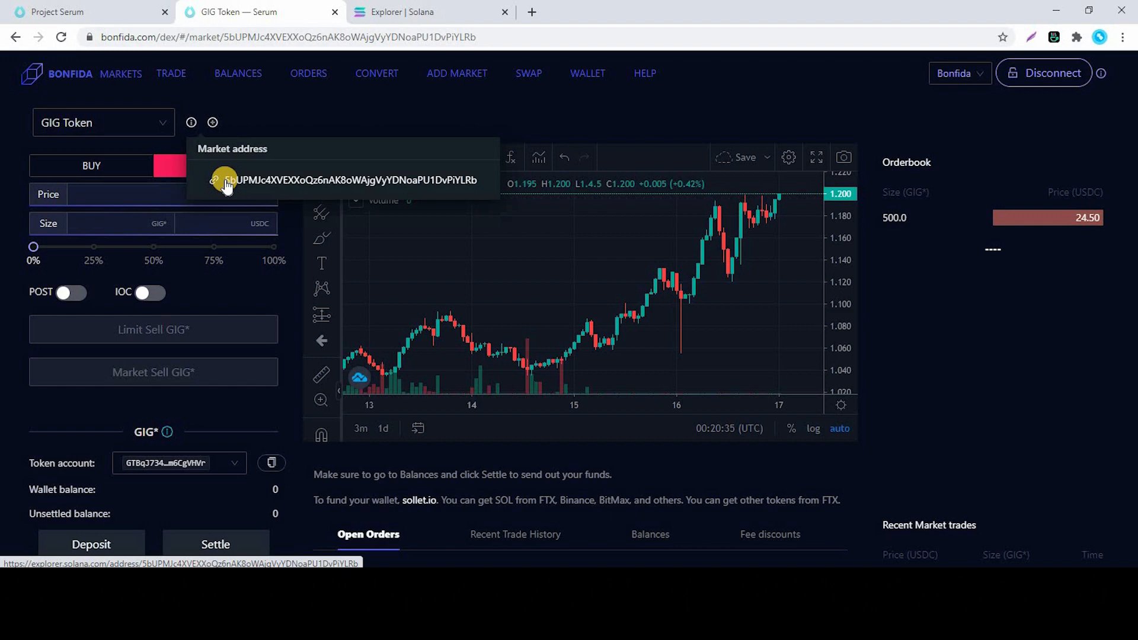
pyautogui.moveTo(315, 180); pyautogui.dragTo(415, 183)
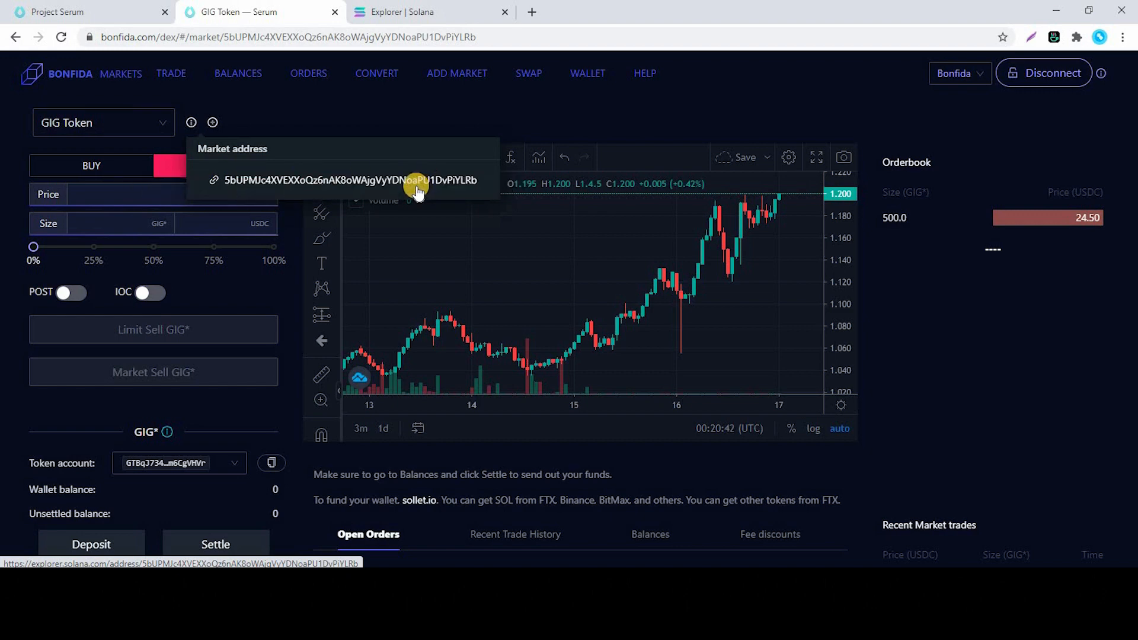
pyautogui.click(212, 122)
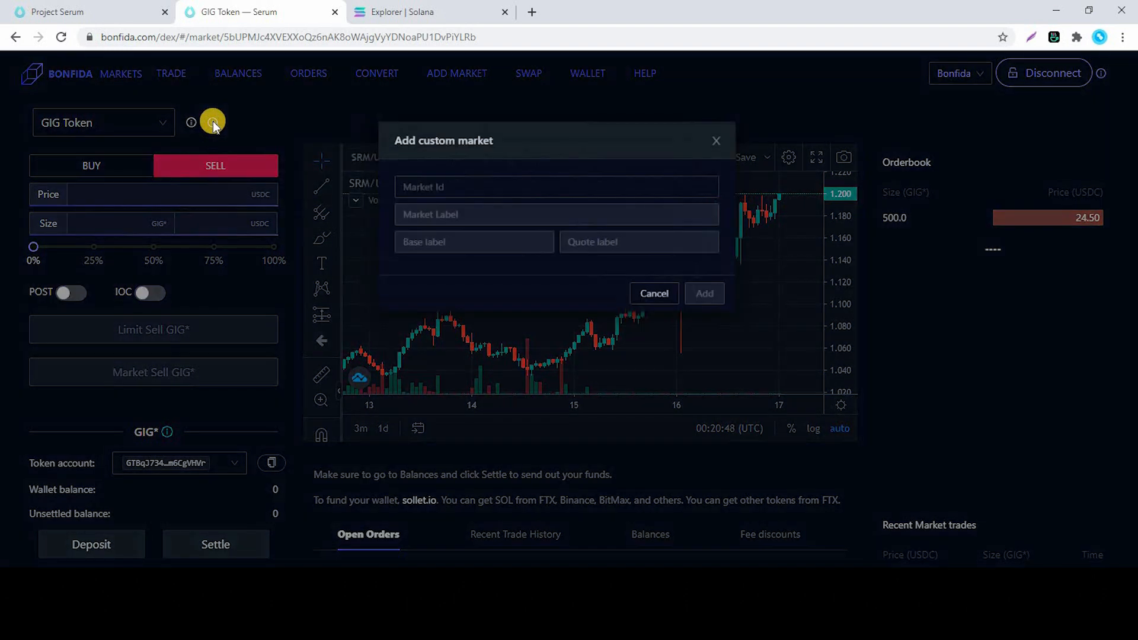